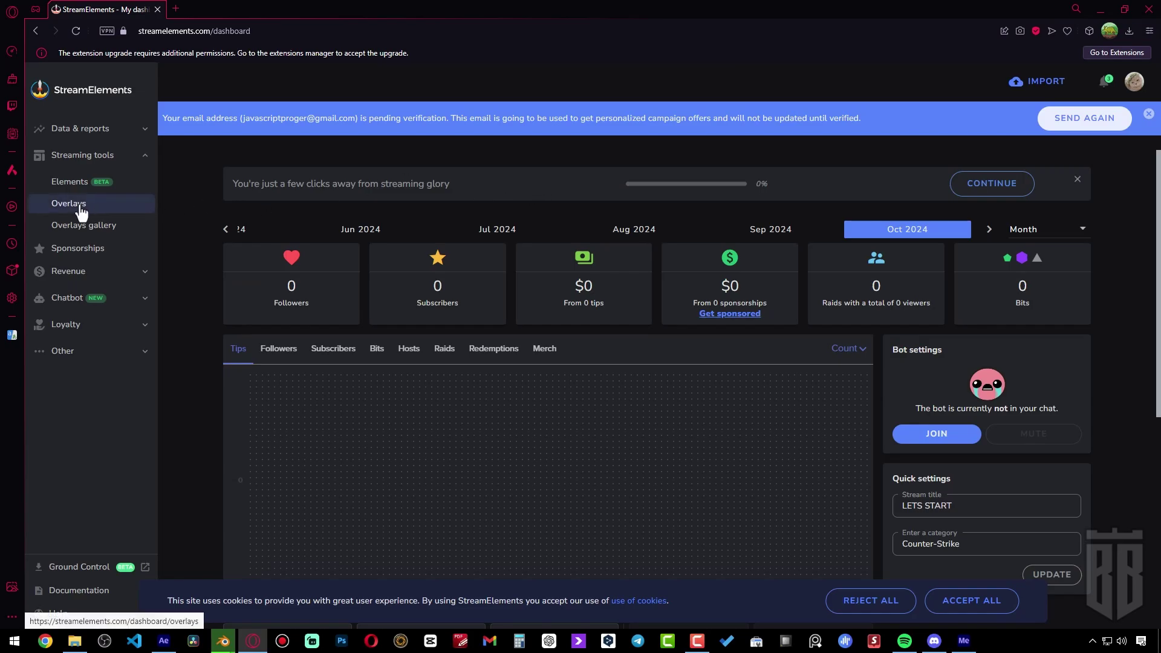
- Create a new 1080p overlay from My Overlays and add an AlertBox widget to it
click(79, 207)
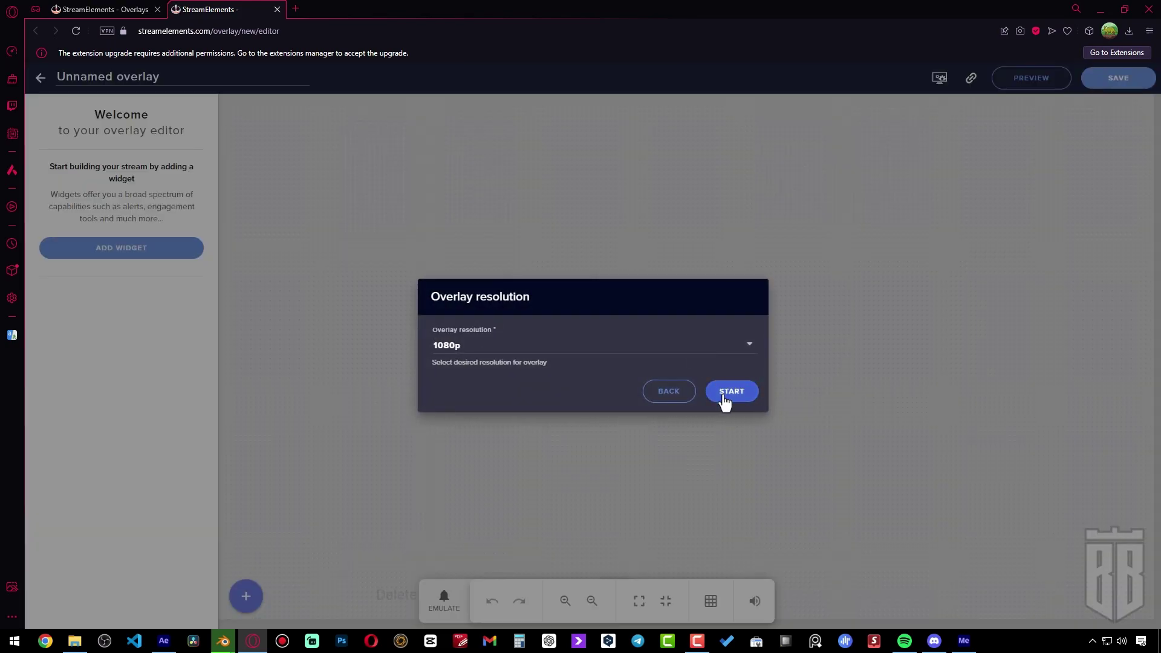
click(728, 393)
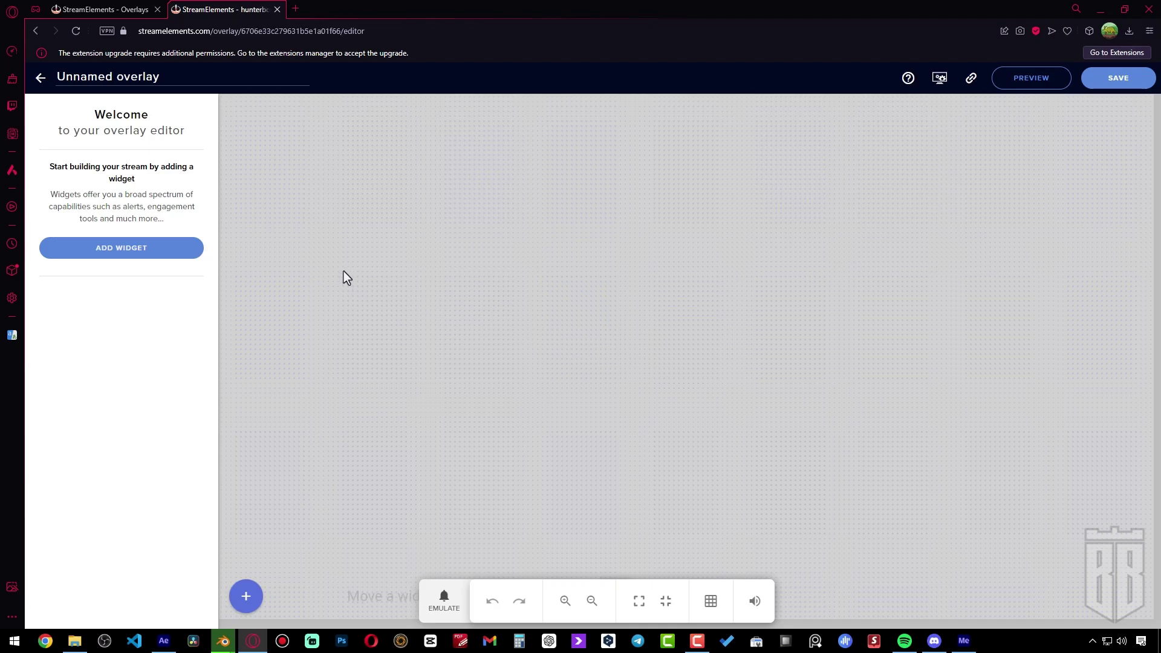
click(246, 601)
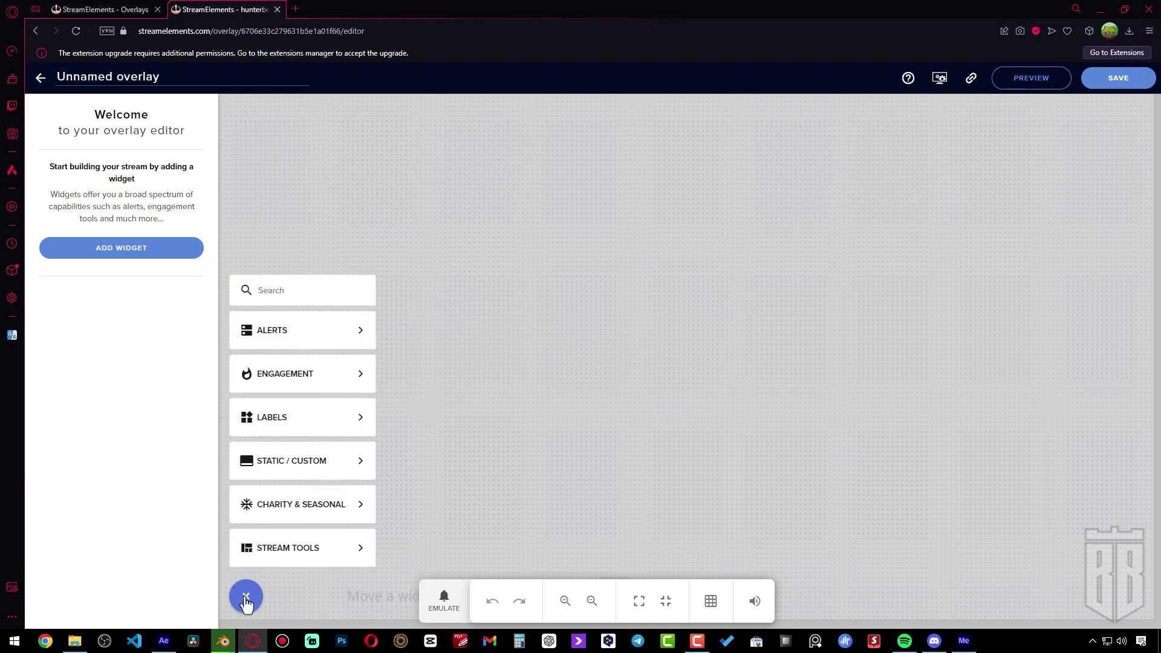
mouse_move(323, 331)
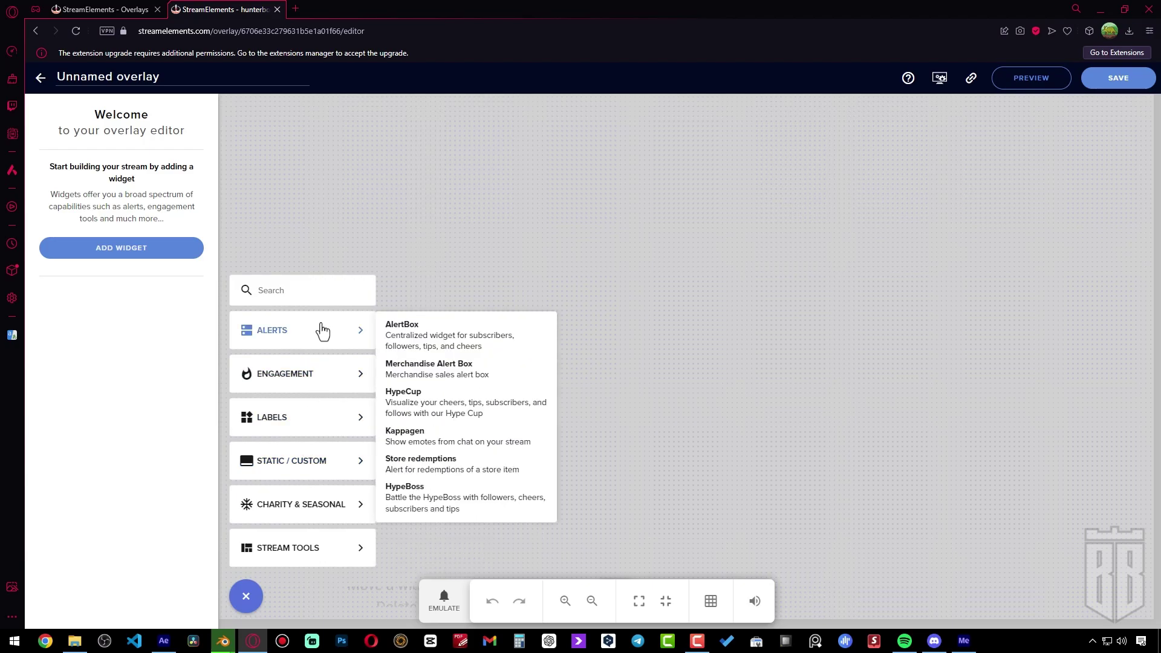
click(426, 341)
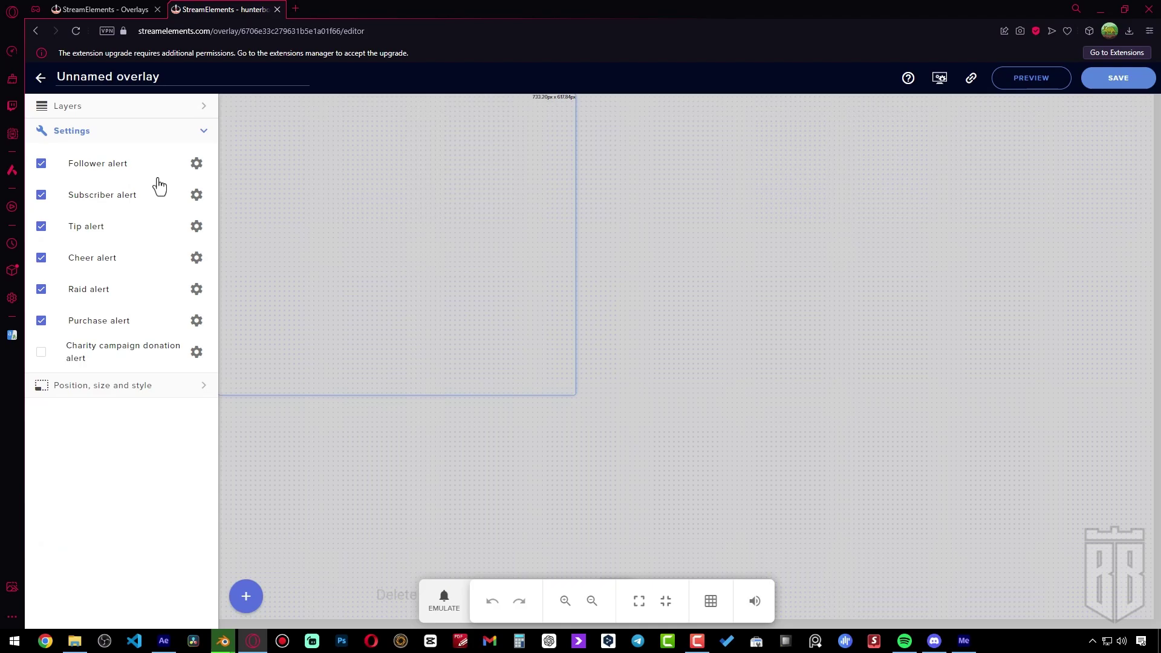
- Replace the follower alert's video with 12-NEW FOLLOWER.webm uploaded from the 7.ALERTS folder
click(197, 165)
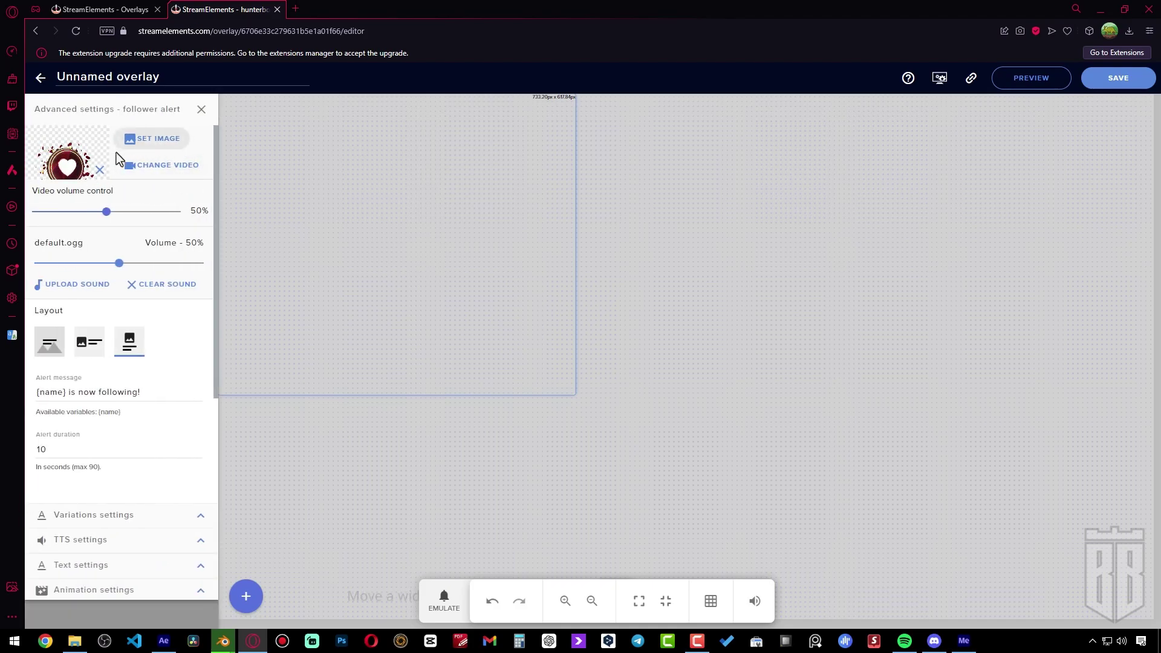
click(168, 176)
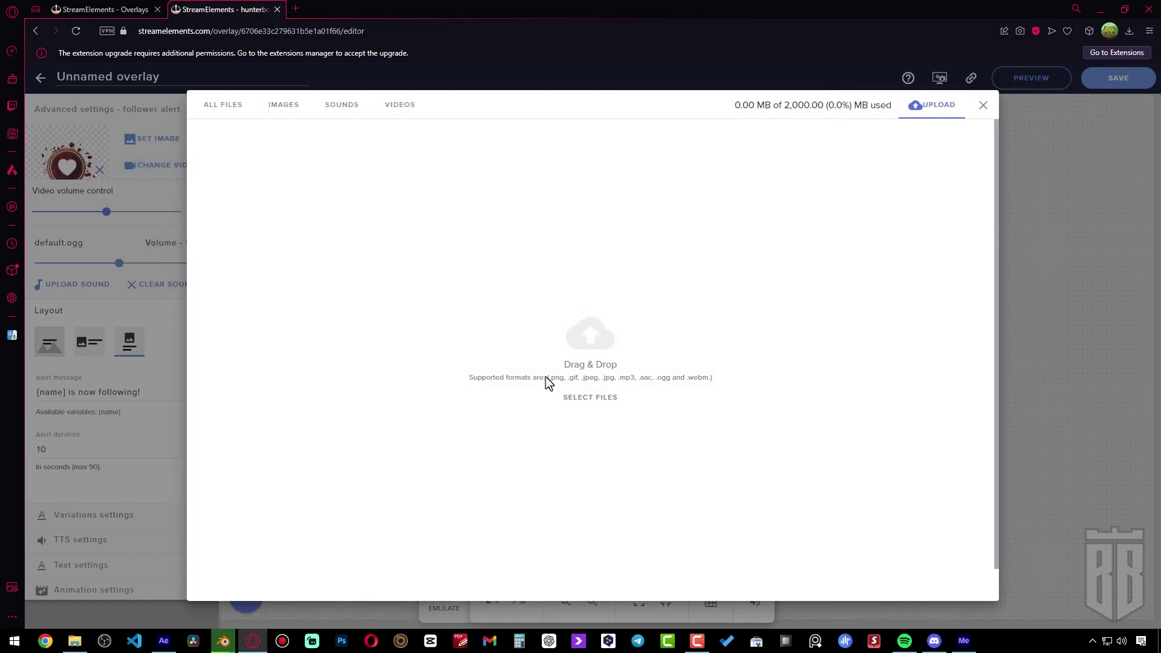
click(598, 401)
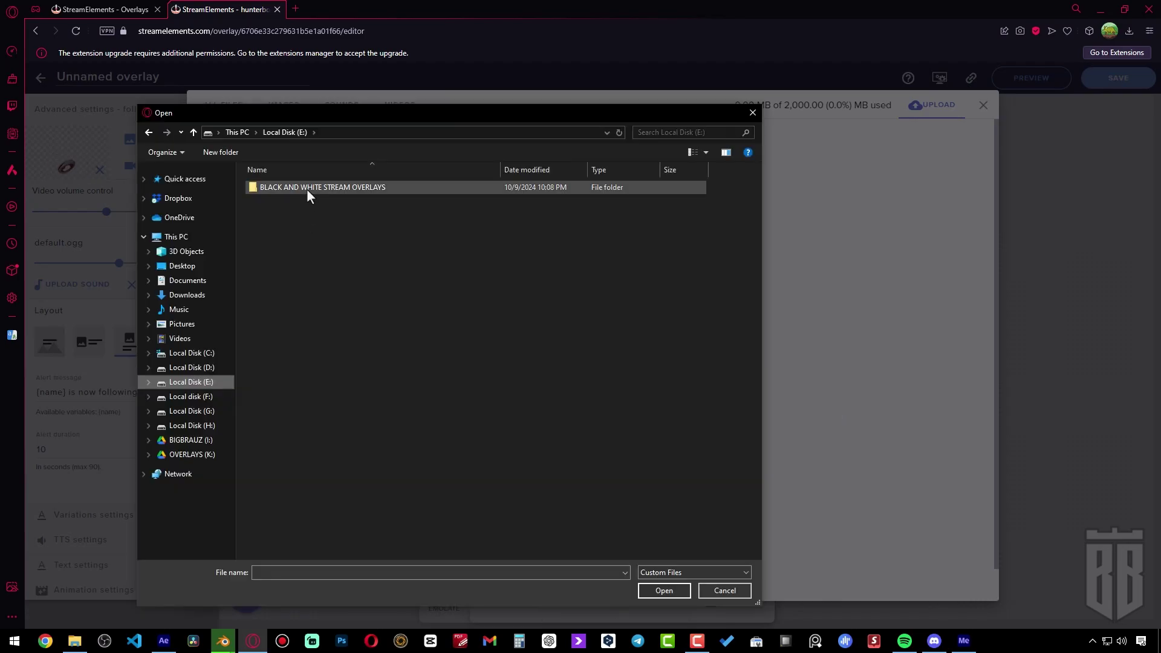
double_click(307, 188)
double_click(296, 277)
scroll(295, 277, down, 3)
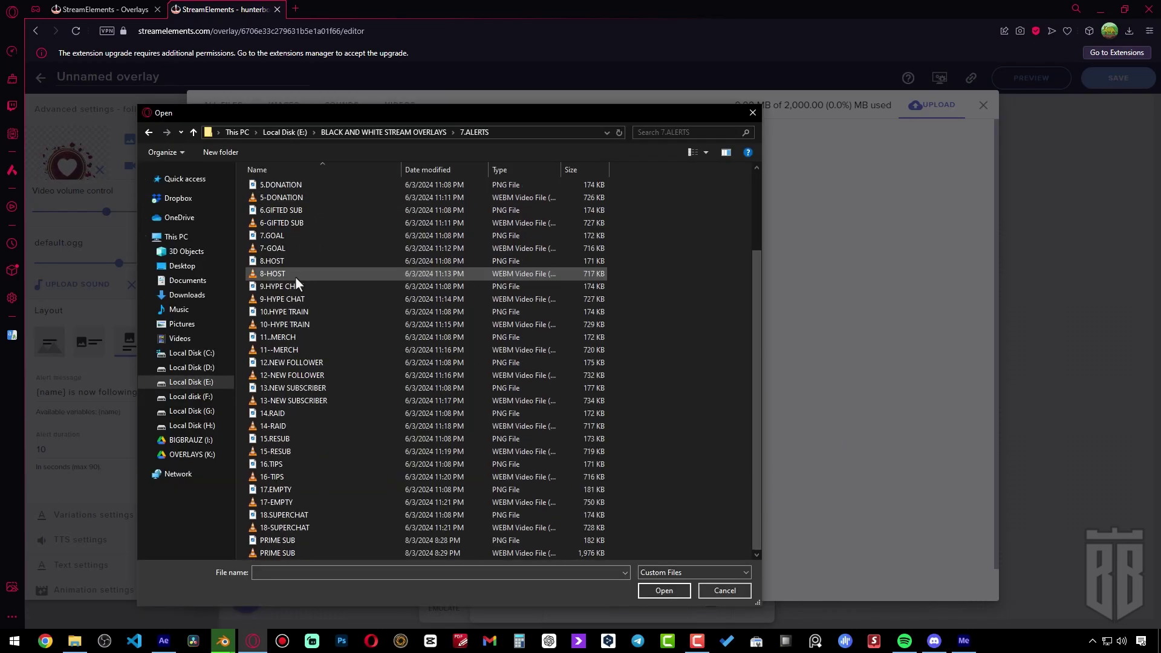
right_click(668, 337)
click(883, 360)
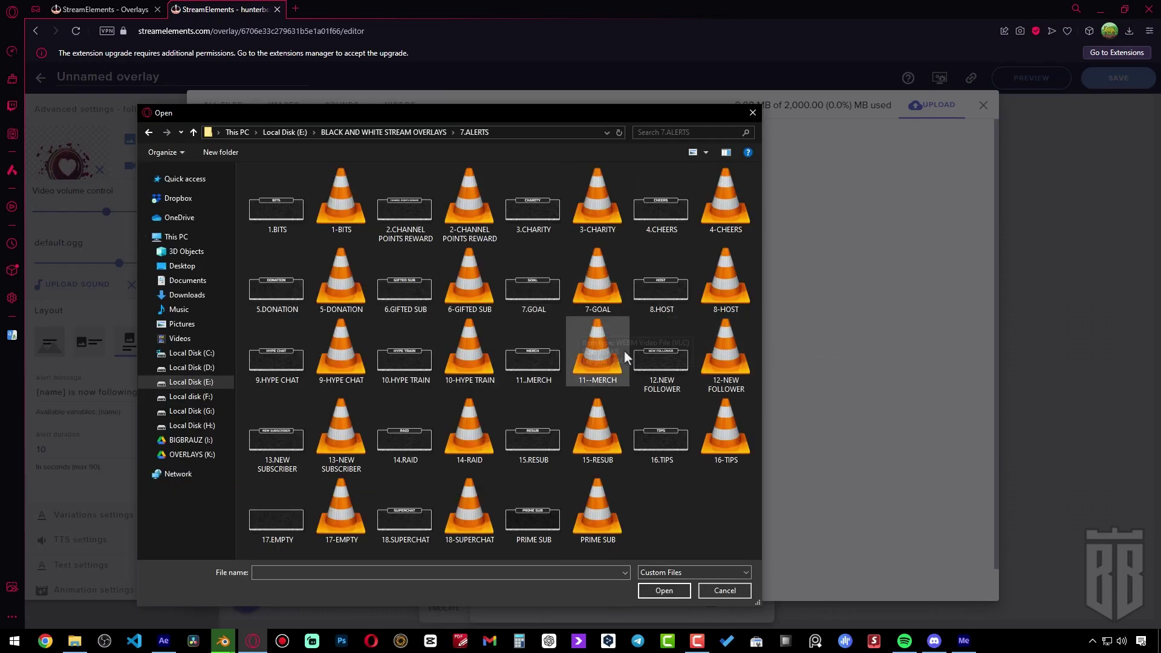
double_click(719, 358)
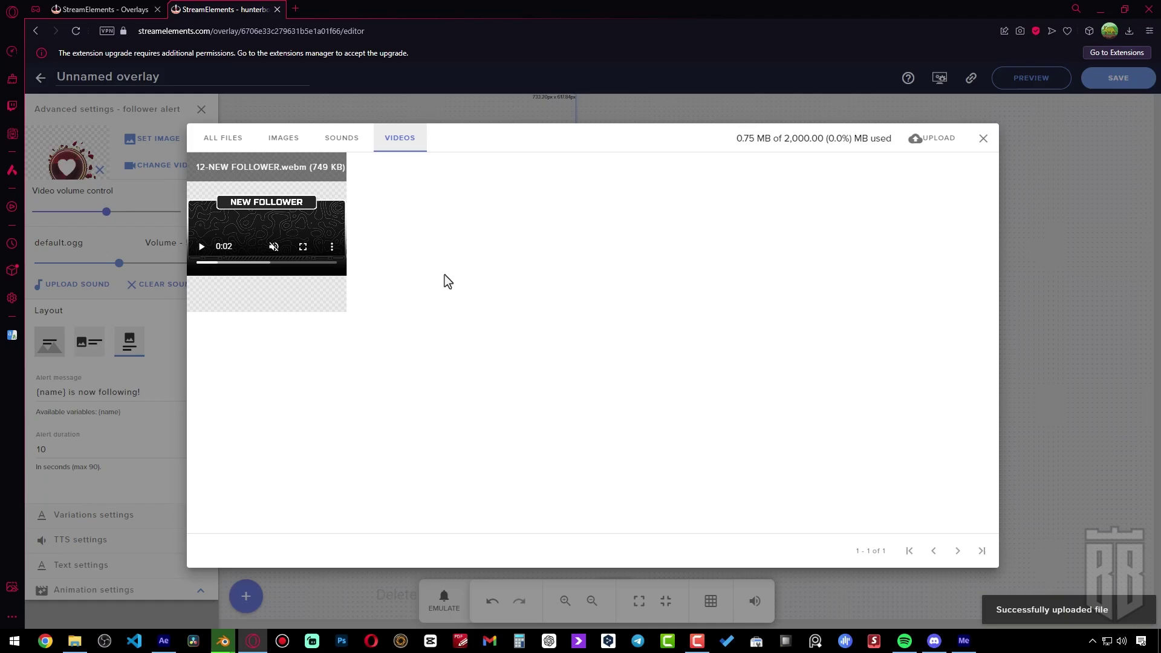
mouse_move(254, 224)
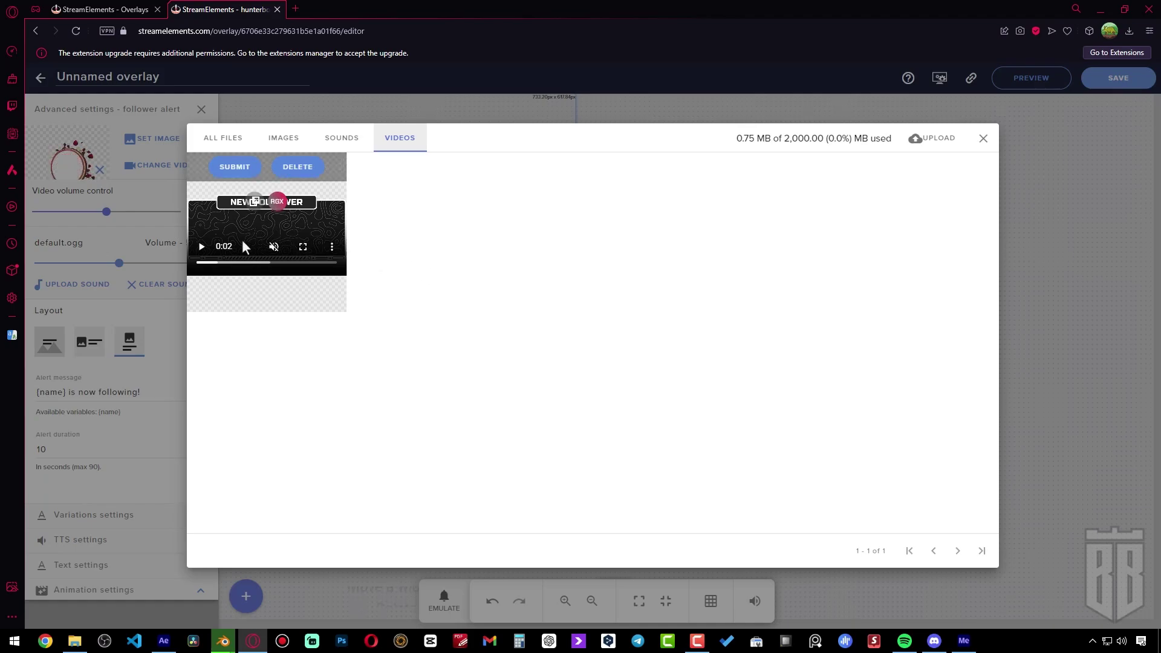
click(235, 173)
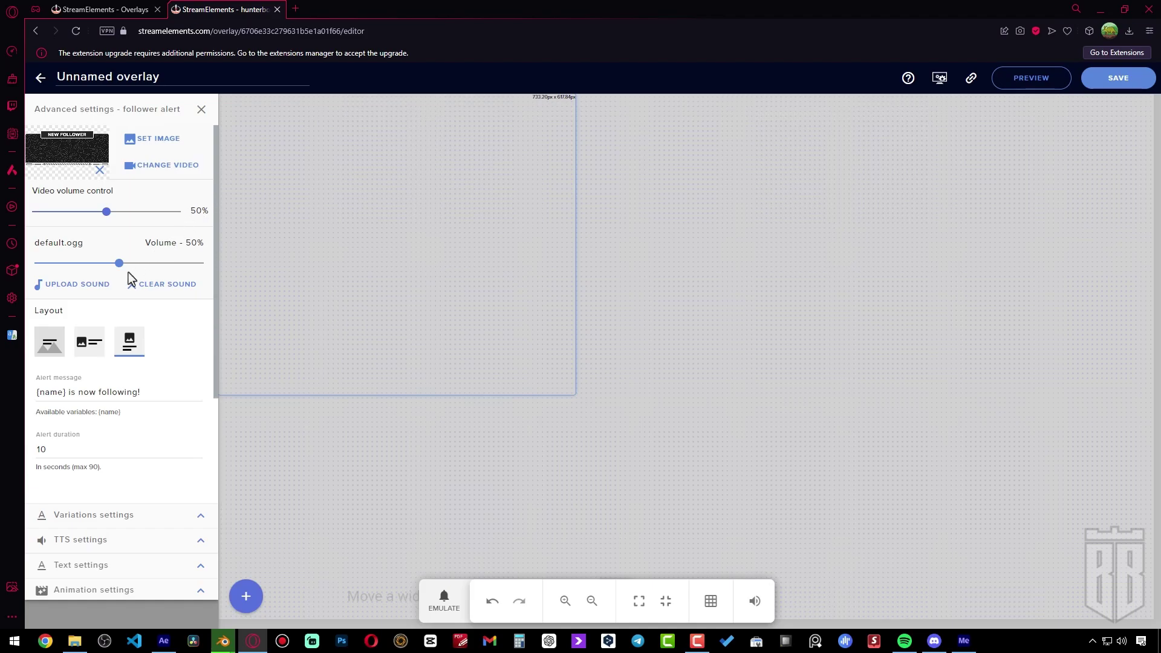
- Use the text-over-image layout, save the overlay as ALERTS, and play a test follower alert
click(48, 349)
click(1105, 91)
click(504, 346)
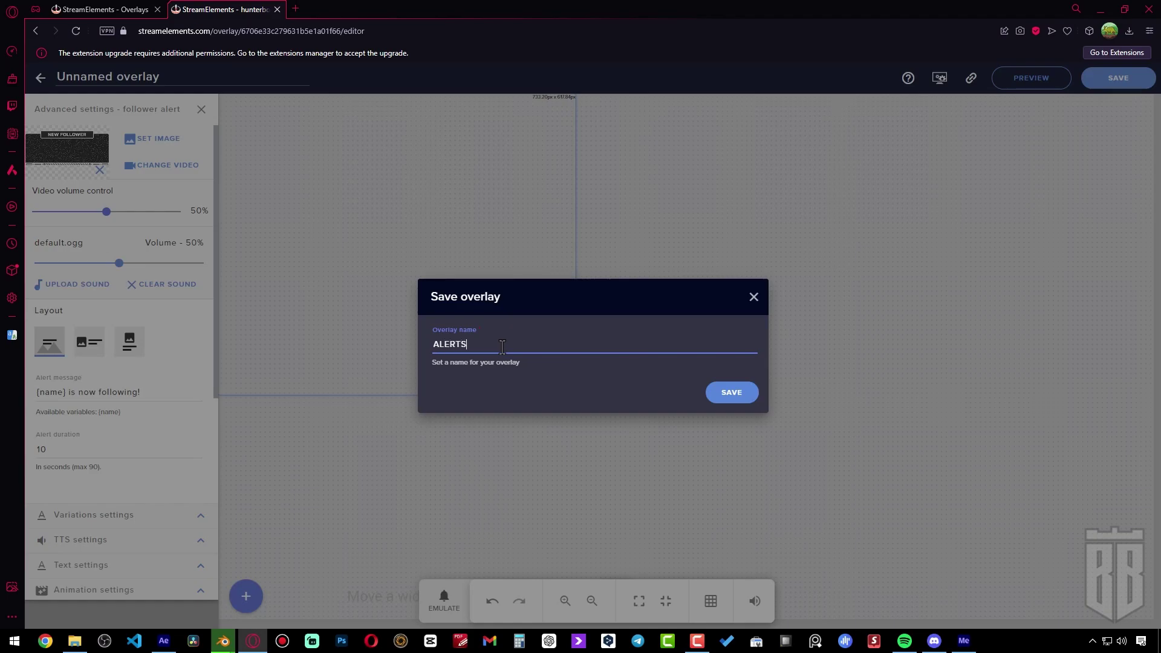
click(731, 393)
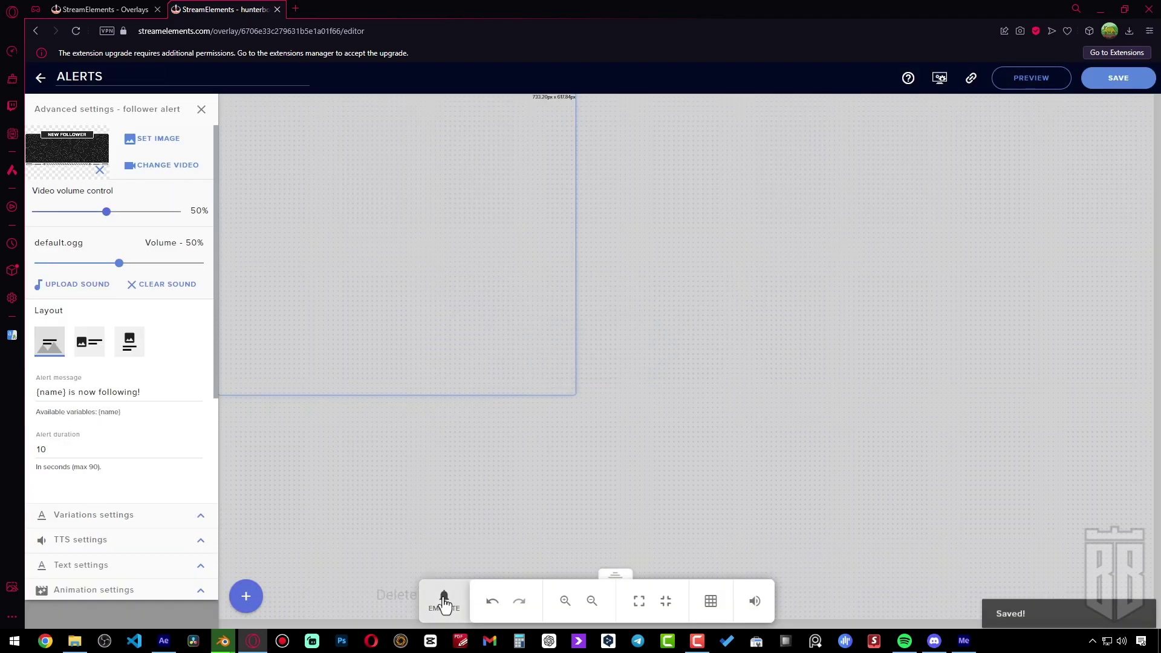
click(444, 602)
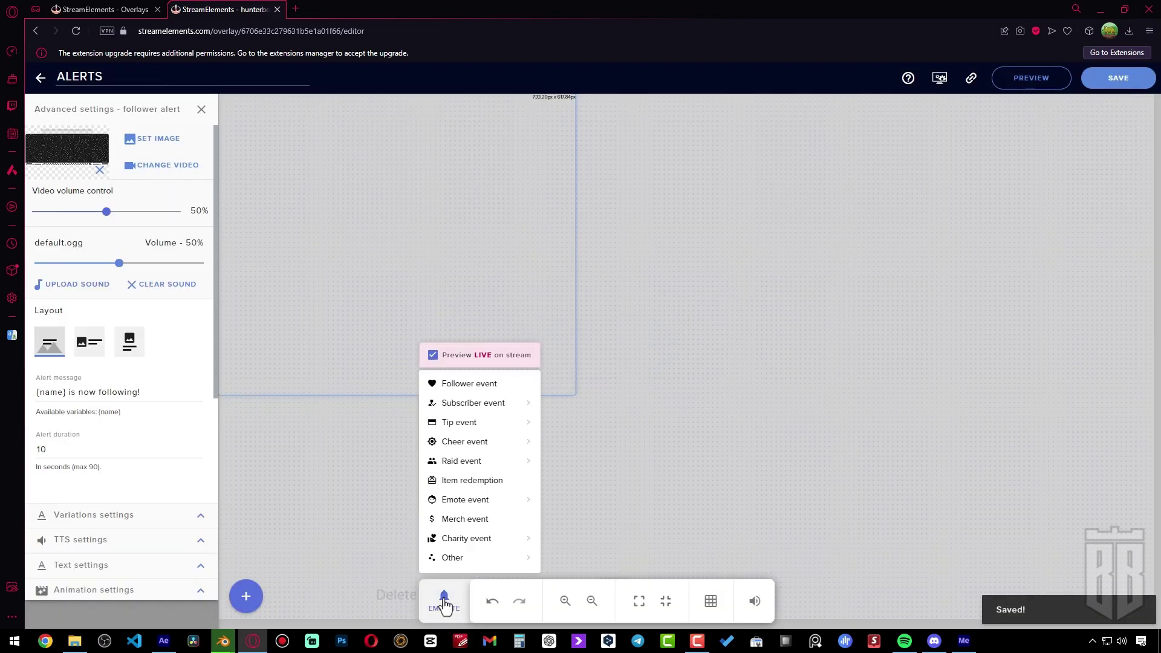
click(493, 385)
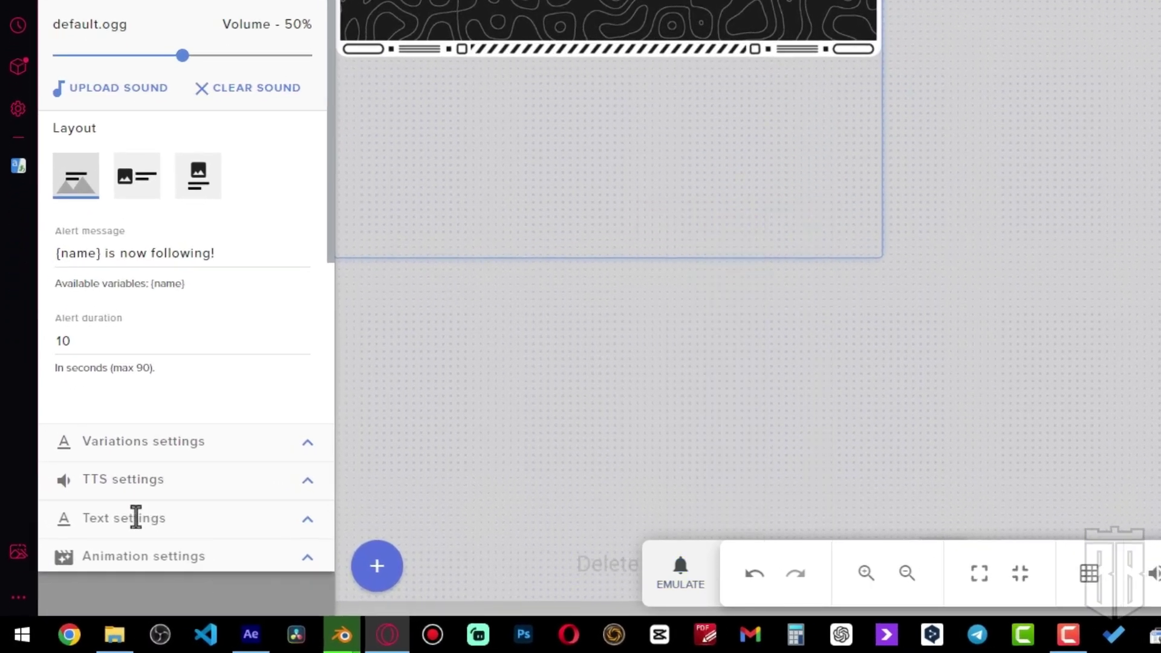
- Open the advanced text options and step the text's Top margin down
click(303, 532)
scroll(304, 533, down, 10)
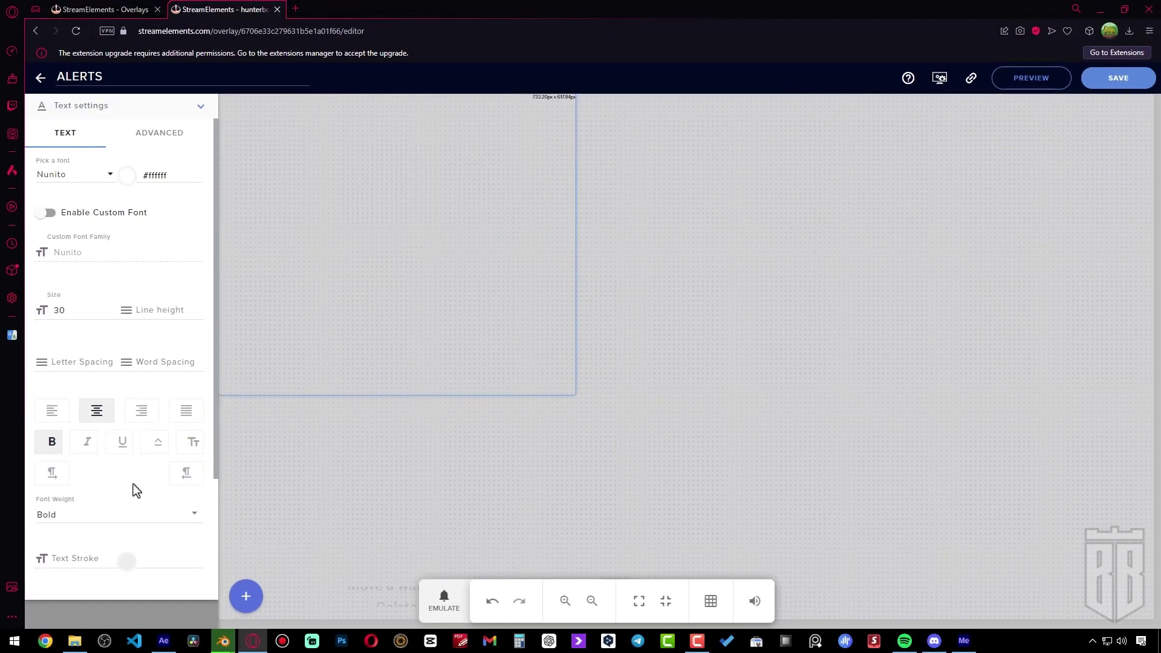
click(156, 142)
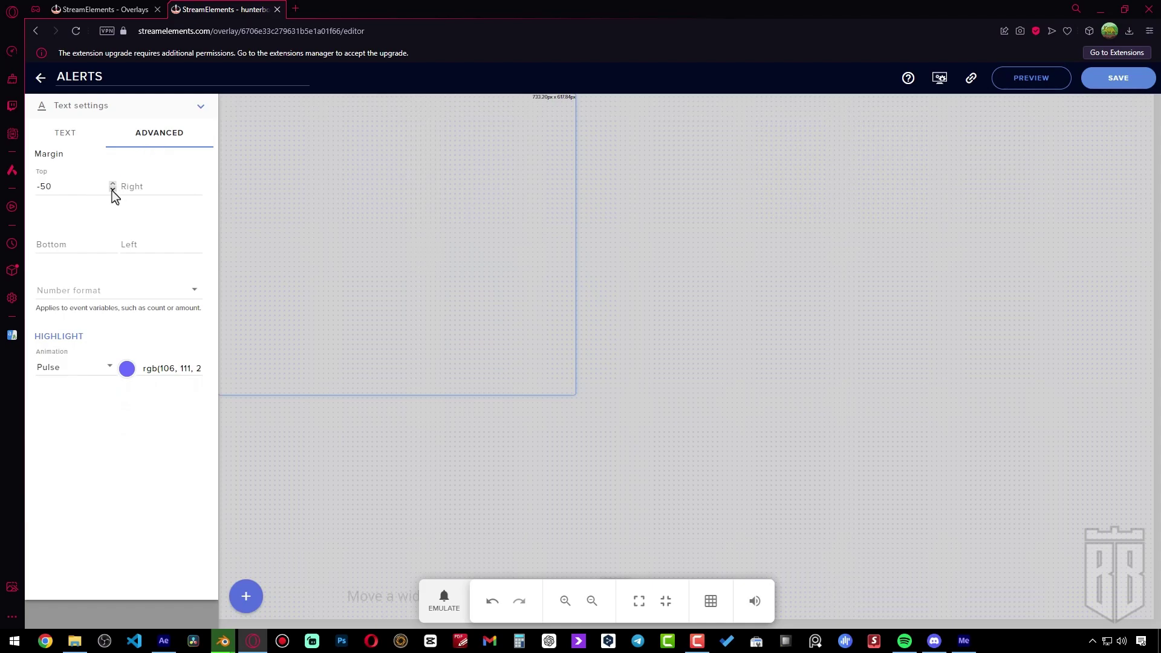
drag(112, 189, 112, 188)
click(112, 190)
click(112, 190)
click(113, 190)
click(113, 190)
- Try Top margin values of -129 and 200, then raise it to 218
key(BackSpace)
key(BackSpace)
text(129)
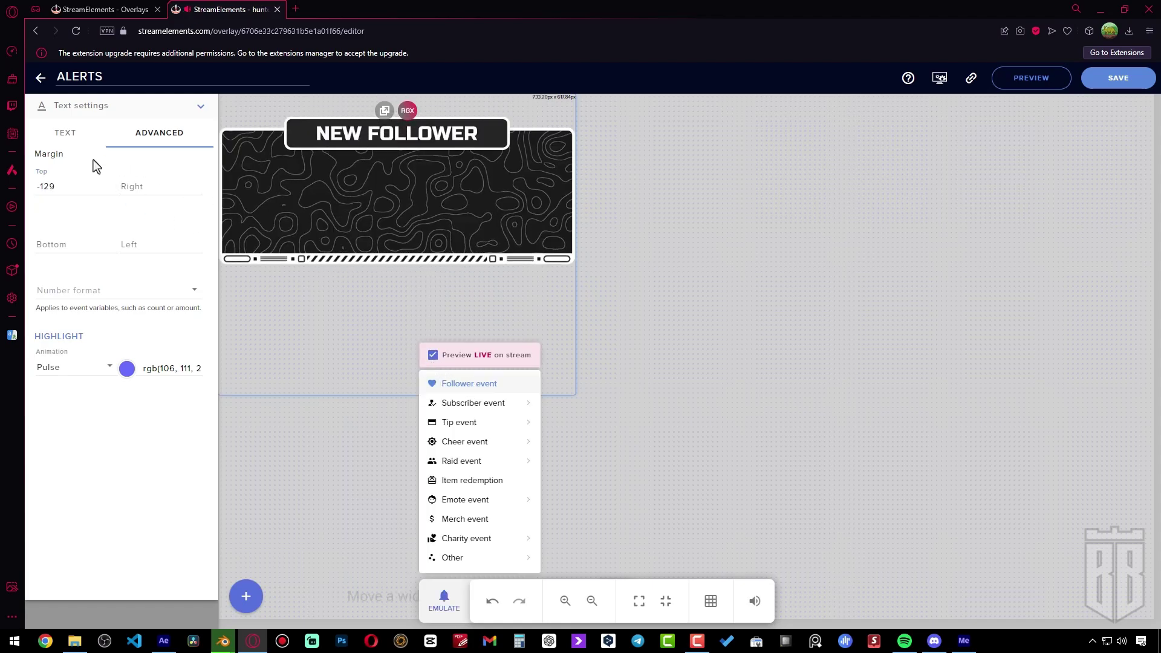
drag(62, 190, 31, 189)
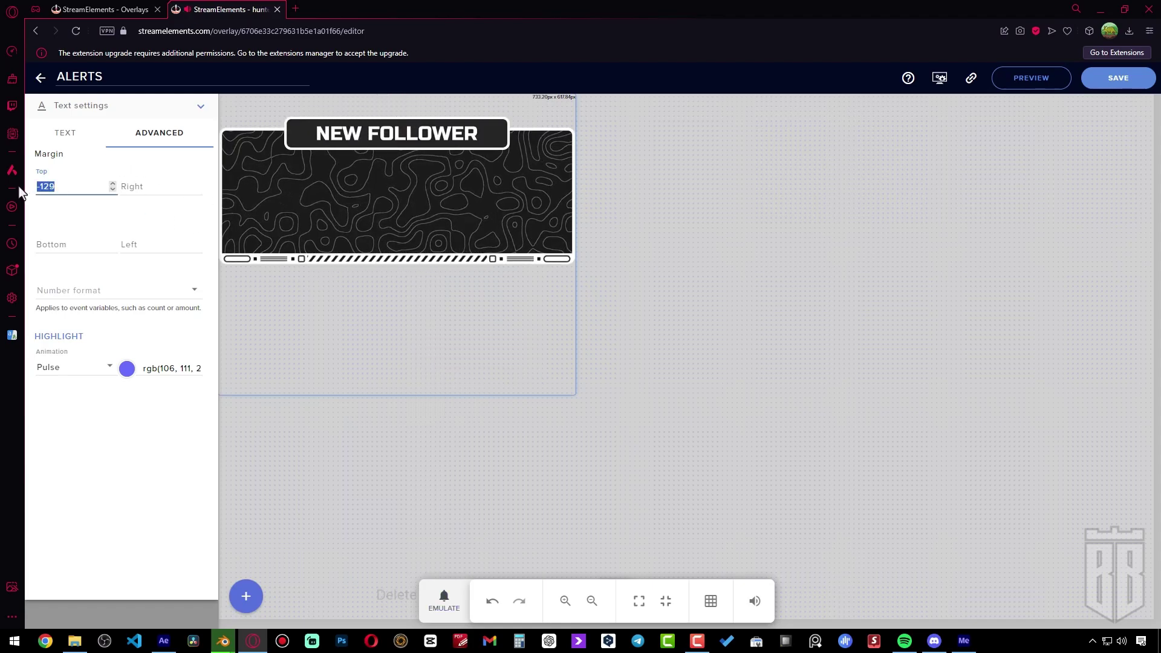
text(200)
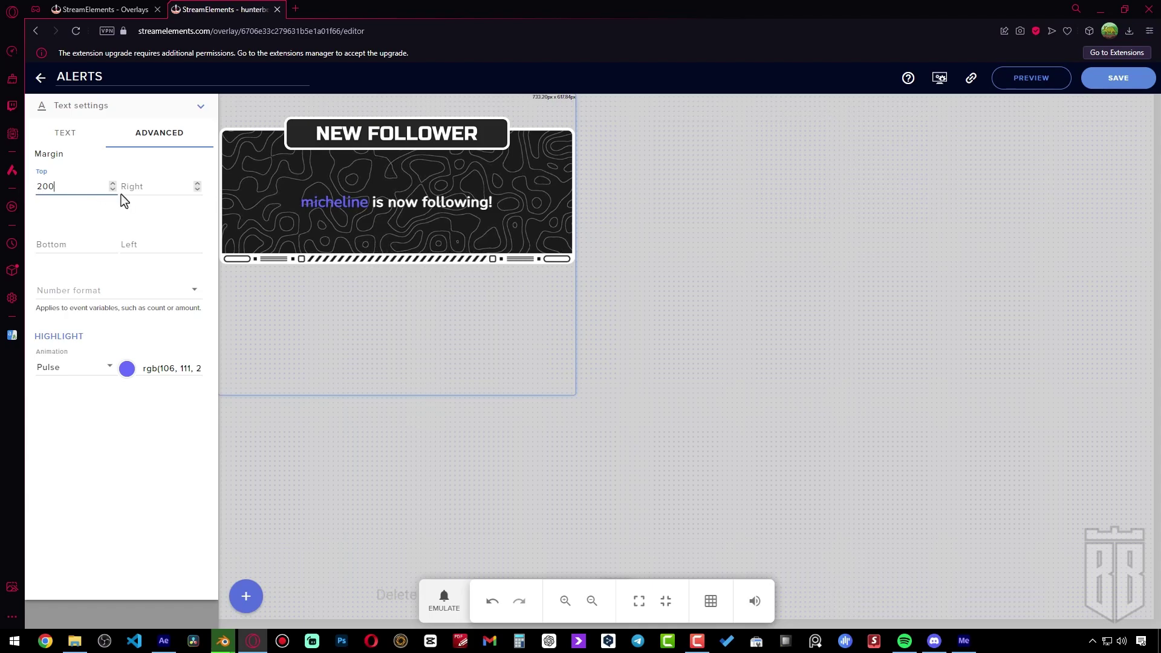
drag(112, 183, 113, 191)
- Play a test follower alert and nudge the Top margin down to 187
click(444, 601)
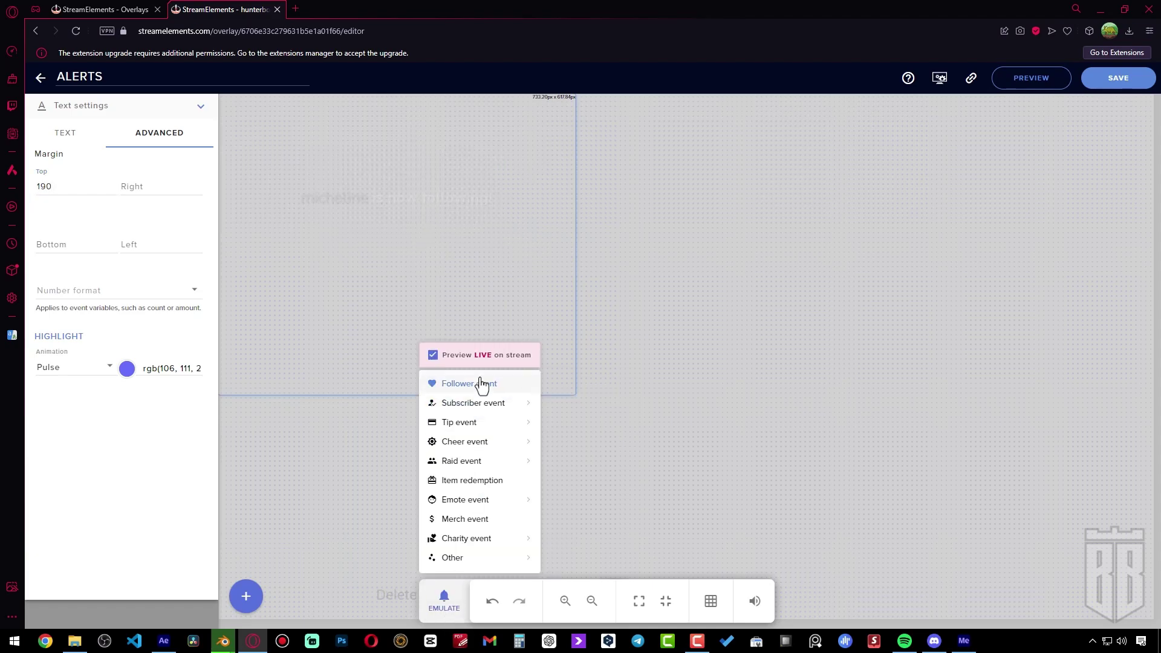
click(113, 189)
click(114, 190)
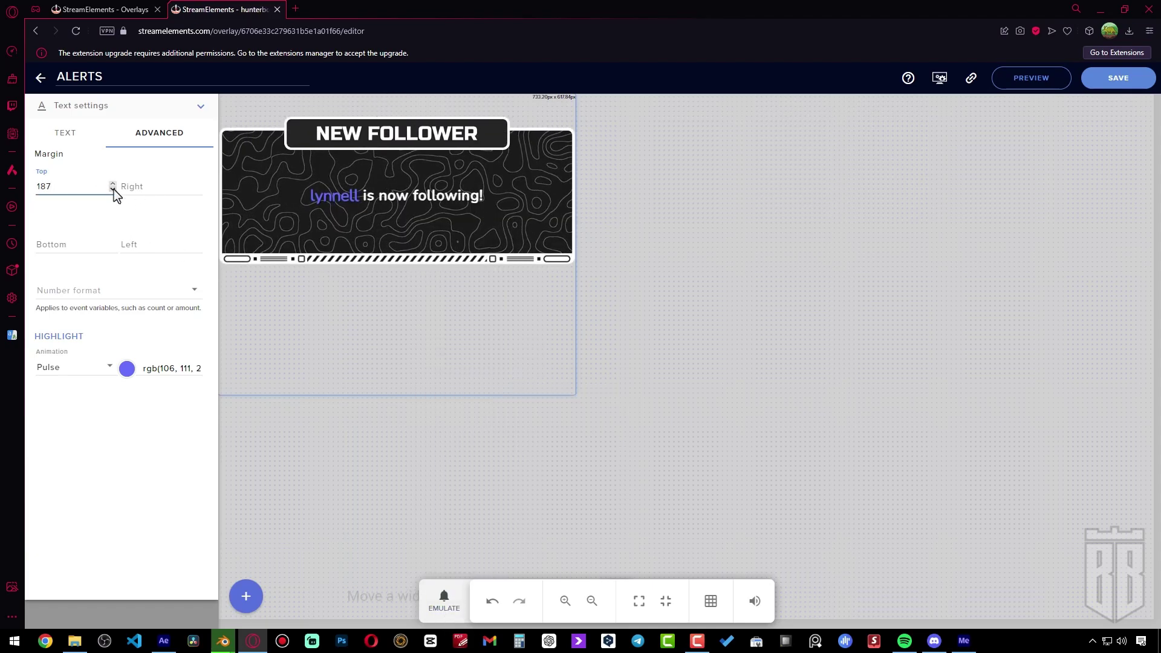
click(114, 190)
- Reduce the alert text size to 50 and emulate a test follower event
click(67, 135)
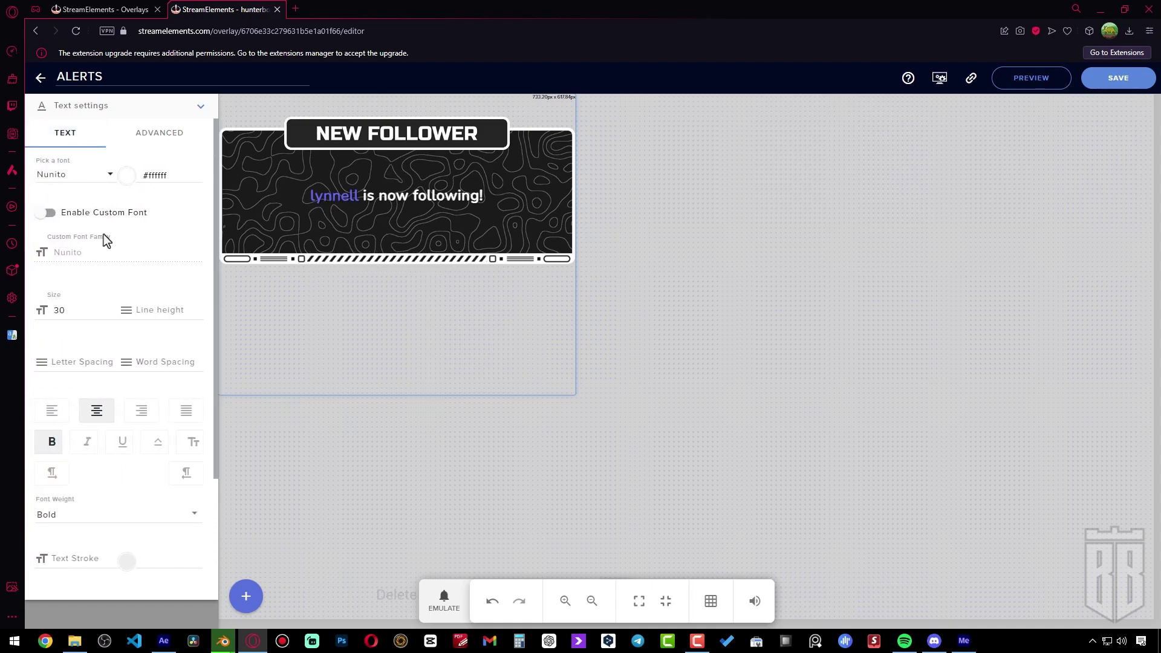
drag(78, 308, 42, 313)
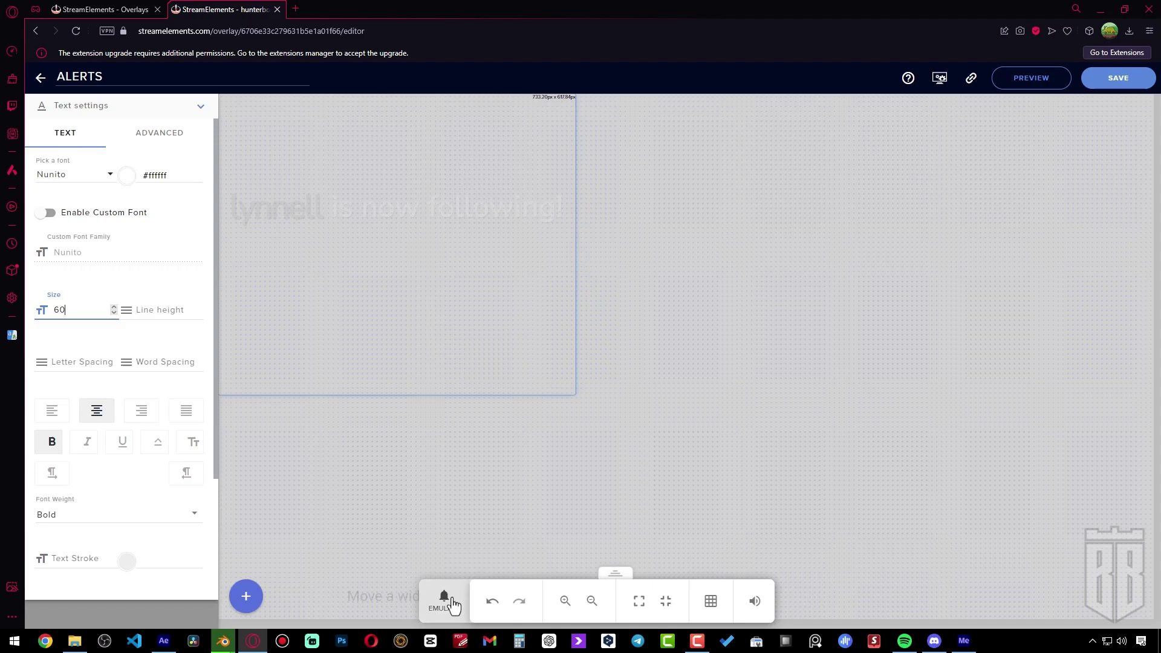
click(444, 601)
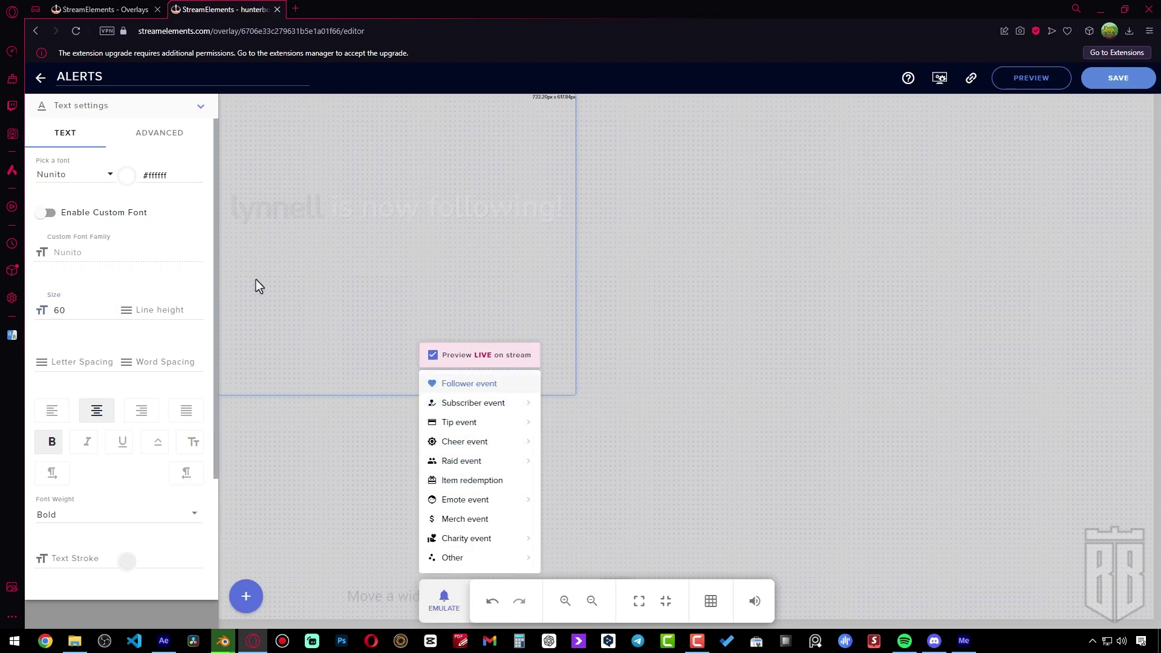
drag(99, 311, 48, 308)
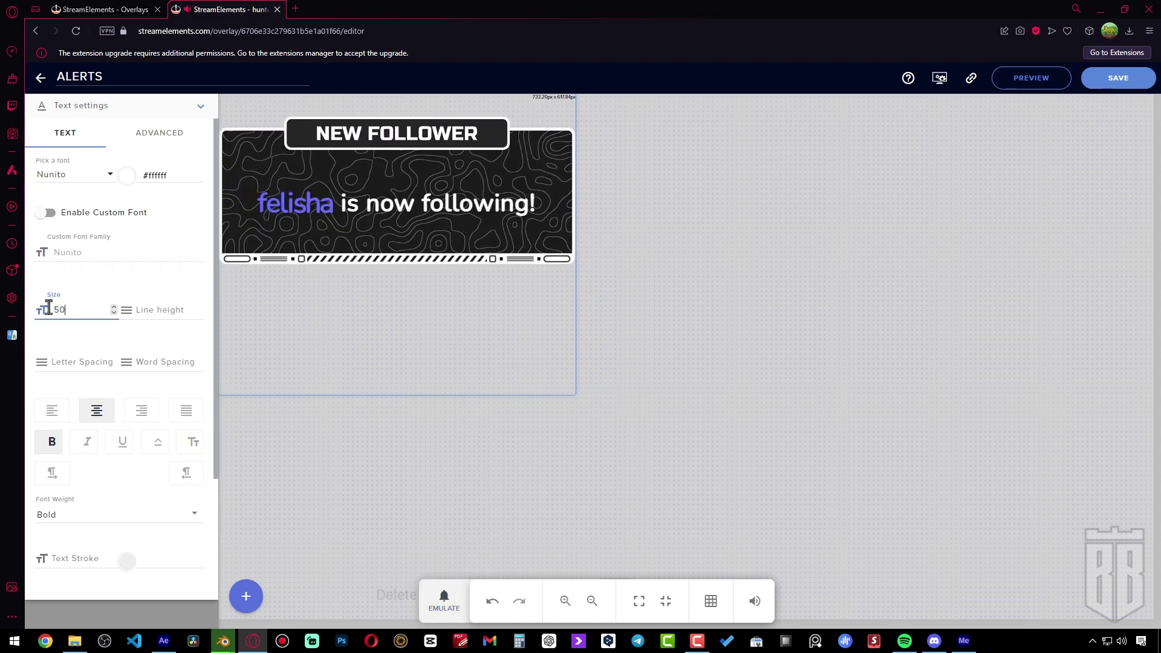
- Adjust the text's Top margin to 178, then return to the font settings
click(172, 137)
click(114, 191)
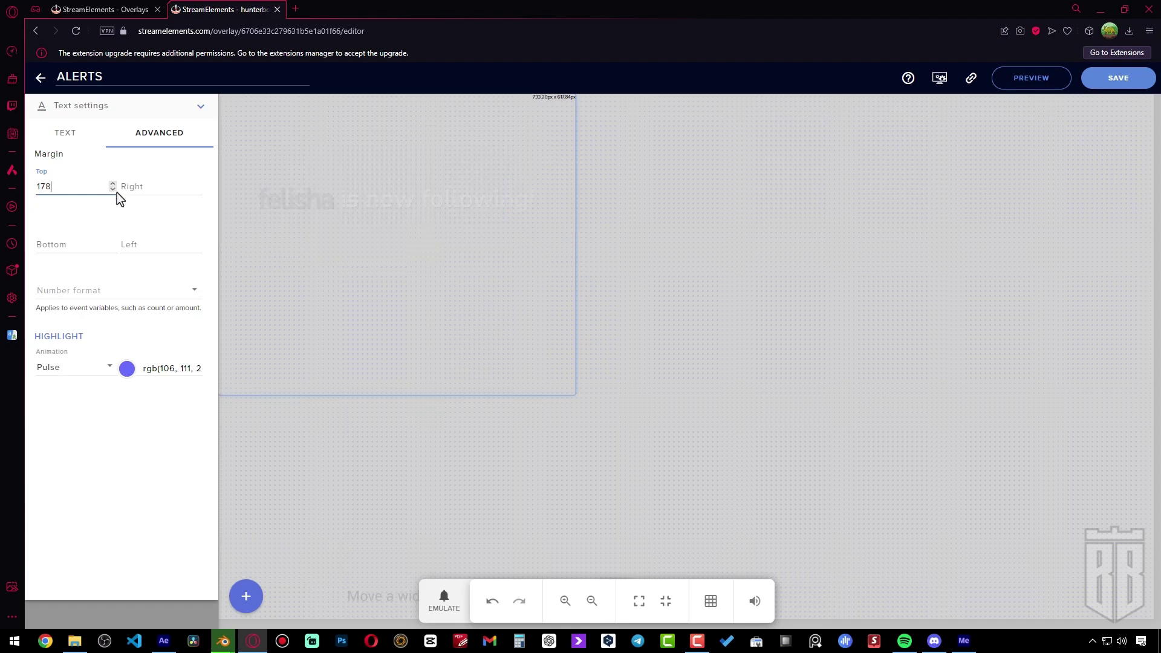
click(81, 136)
scroll(133, 363, down, 3)
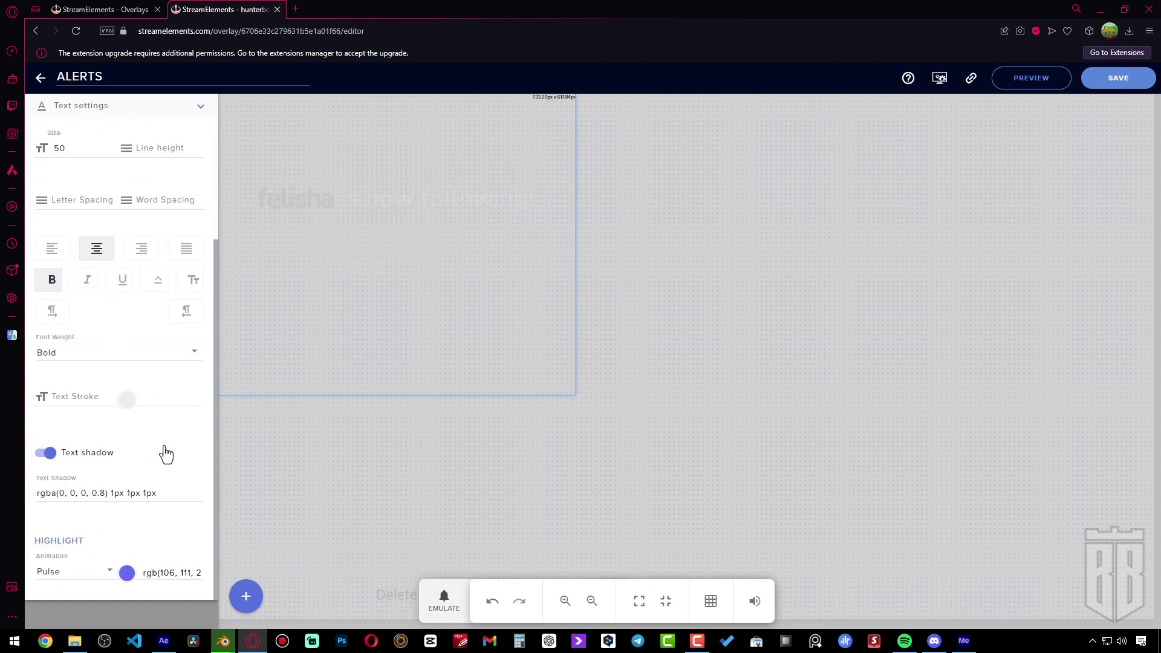
scroll(166, 441, up, 3)
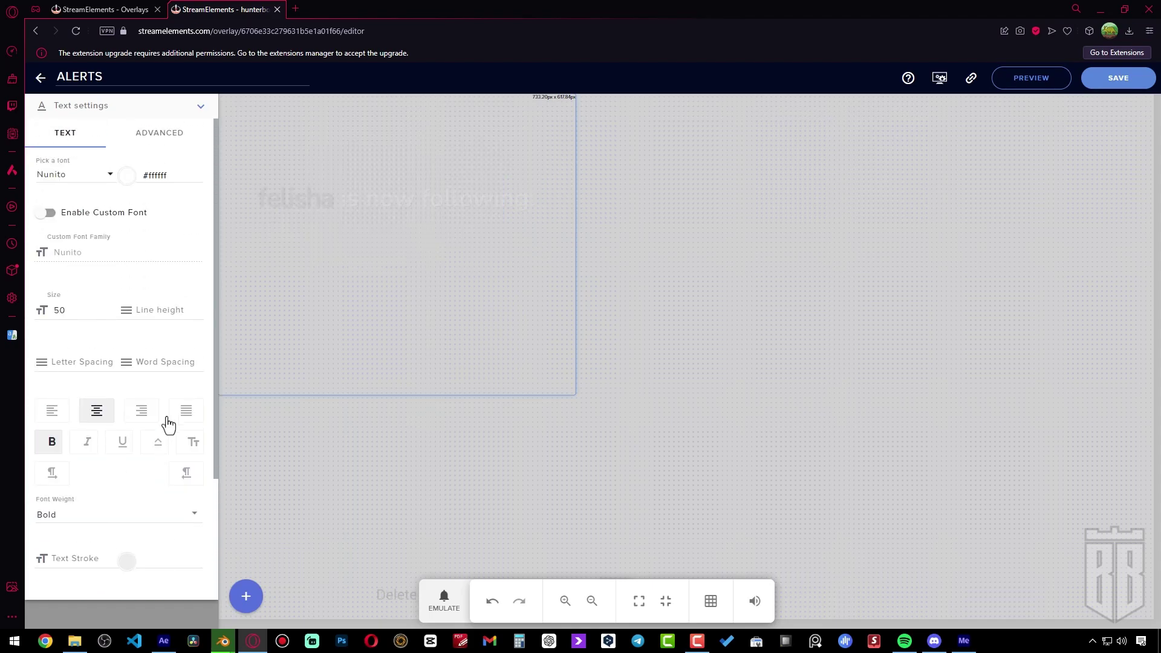
- In Animation settings, delay the text appearance by 1 s and set Text Enter Duration to 0
click(40, 113)
scroll(151, 447, down, 2)
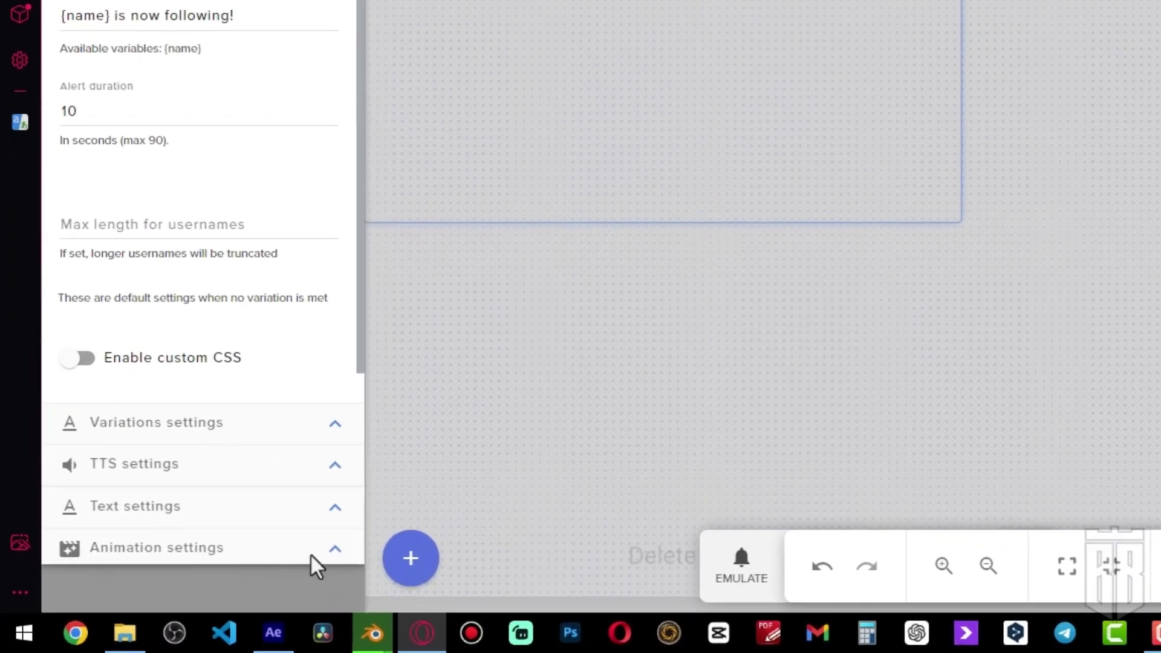
click(185, 594)
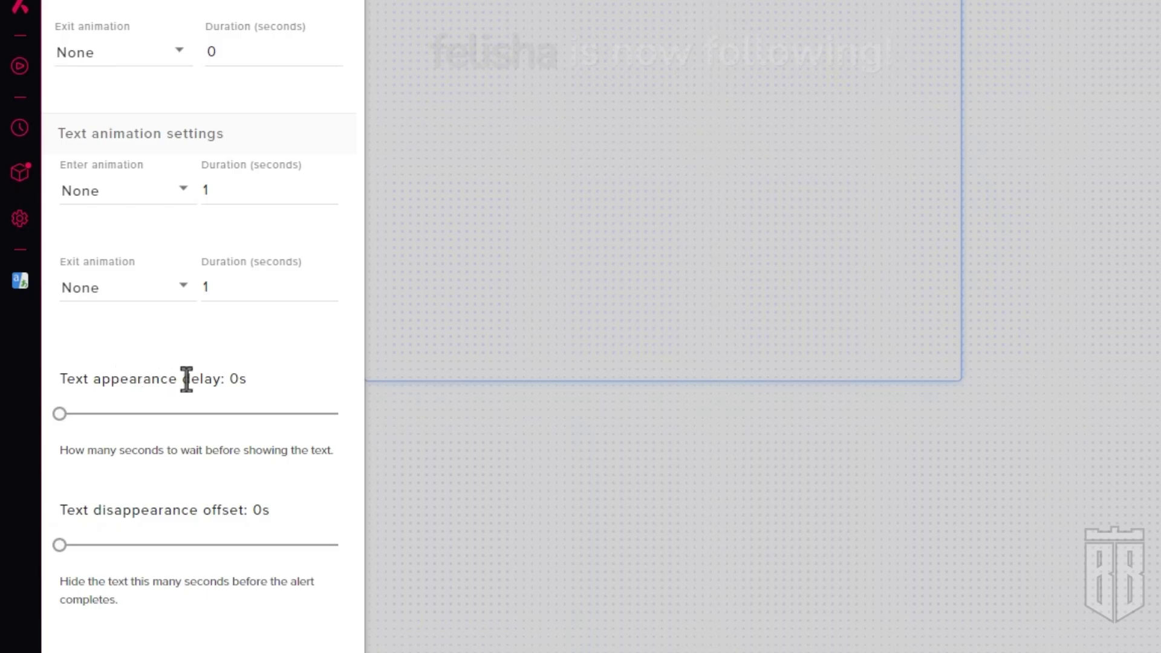
drag(58, 415, 89, 436)
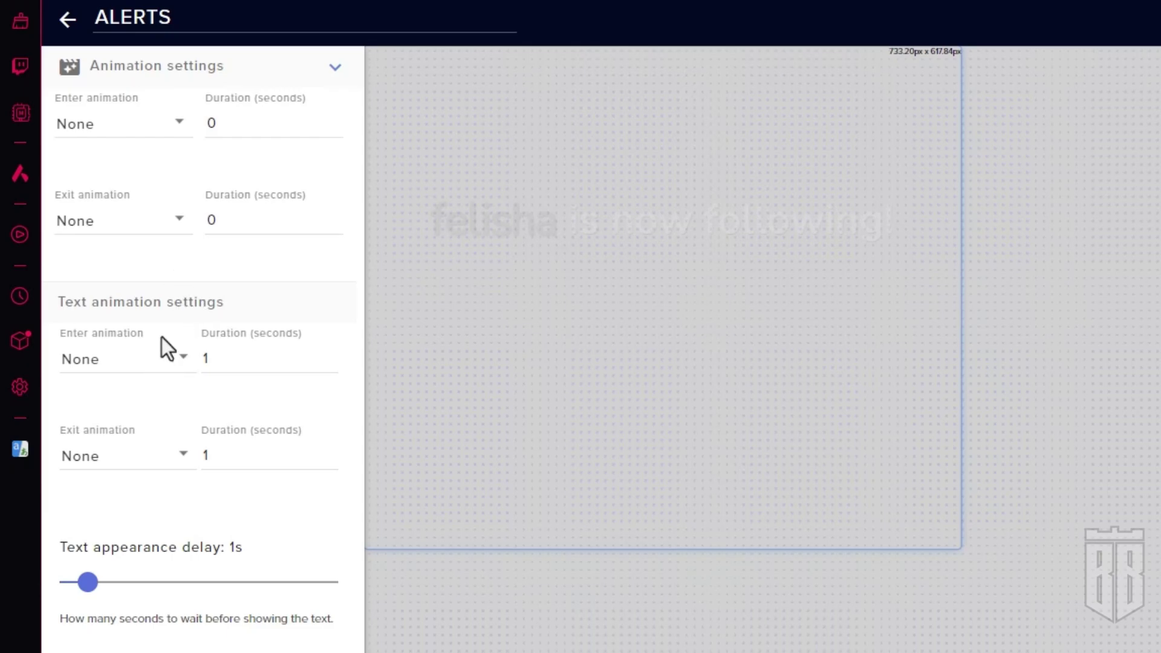
double_click(208, 358)
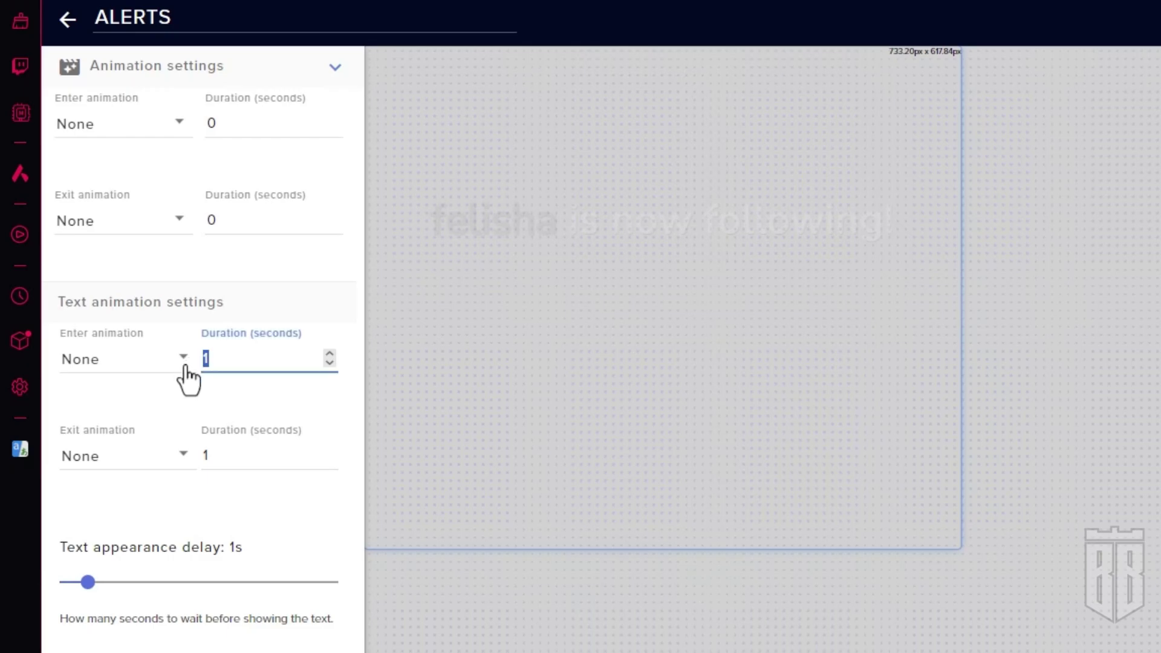
text(0)
- Change the follower alert duration from 10 to 13 seconds and play a test follower alert
click(41, 109)
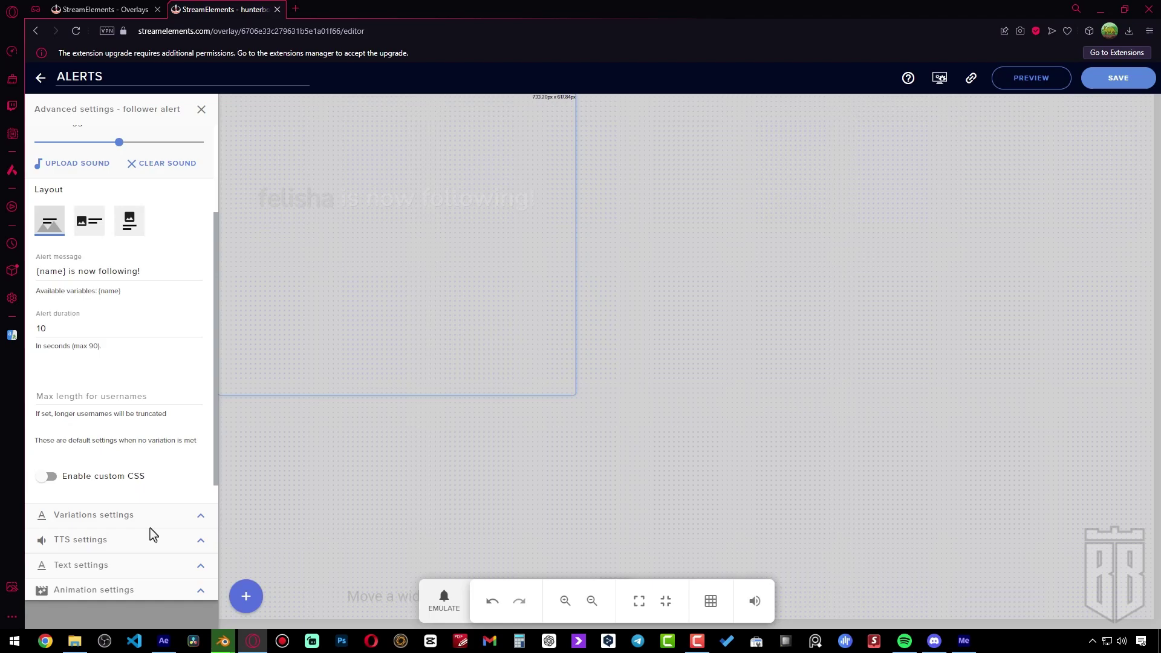
click(444, 599)
mouse_move(469, 444)
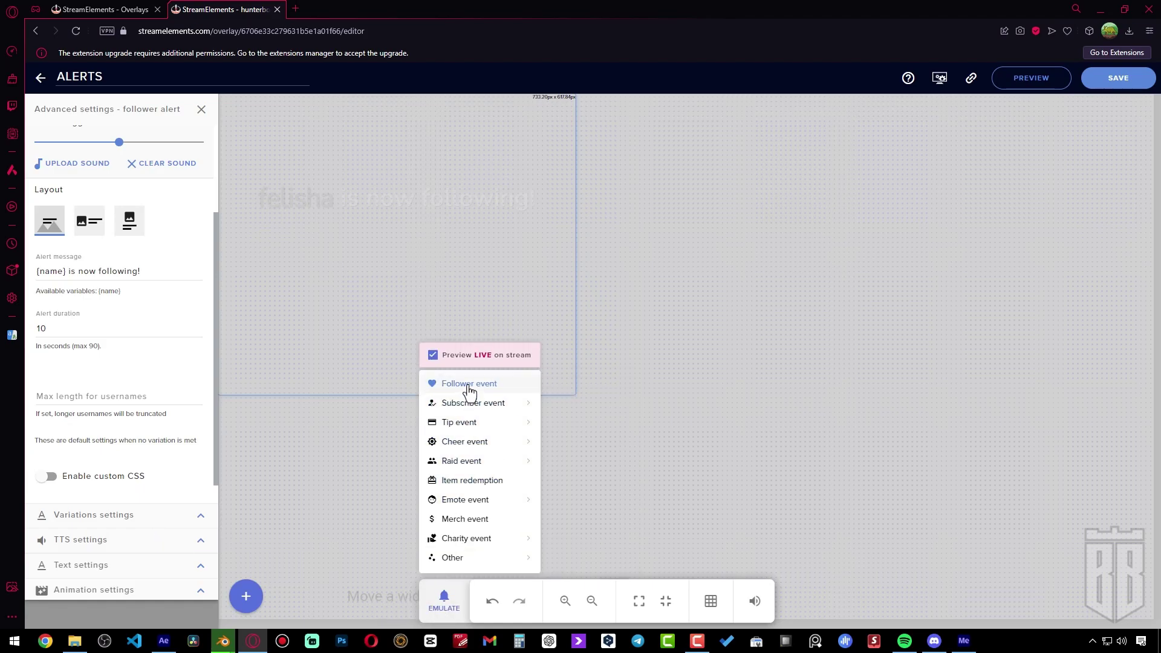
click(61, 330)
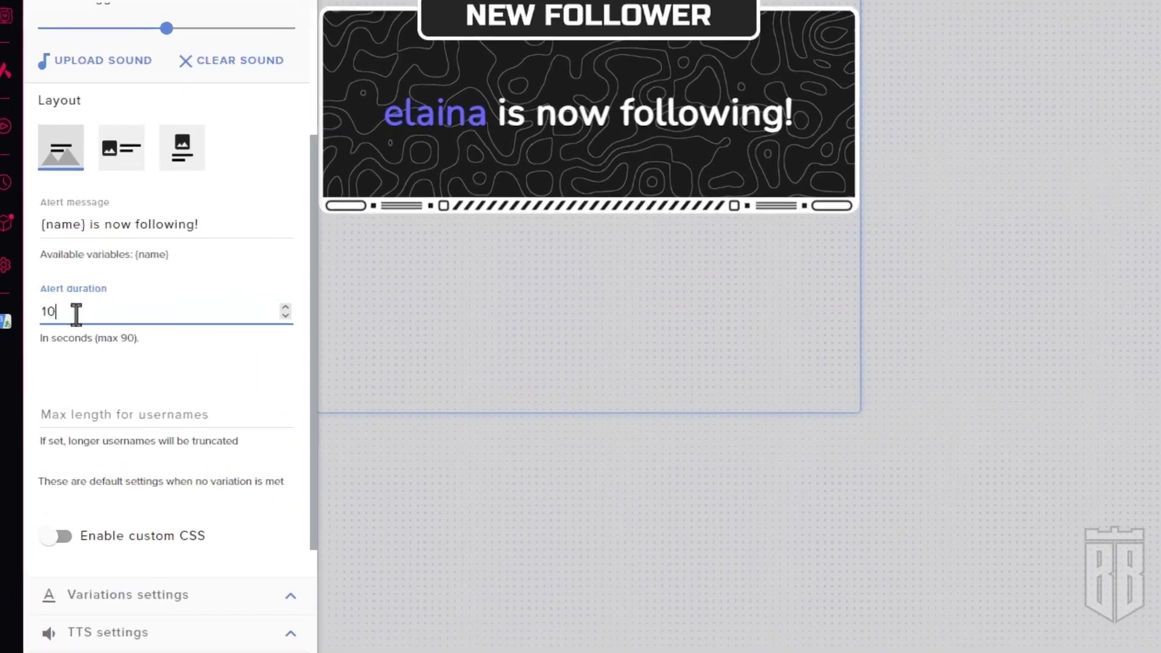
key(BackSpace)
text(3)
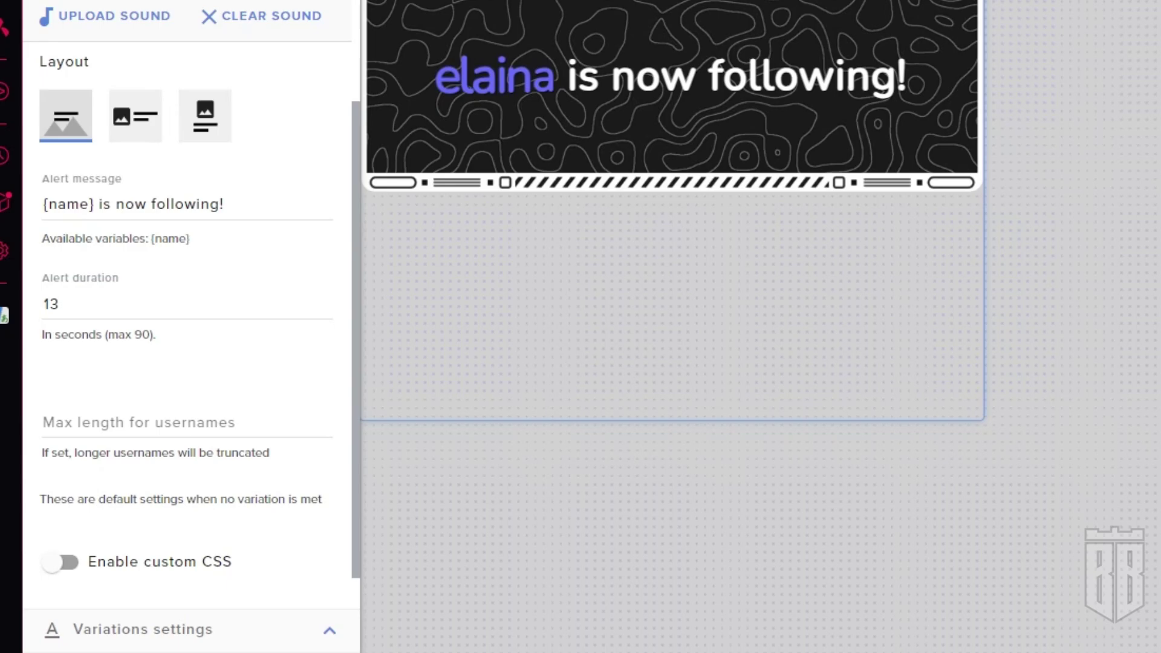
click(771, 402)
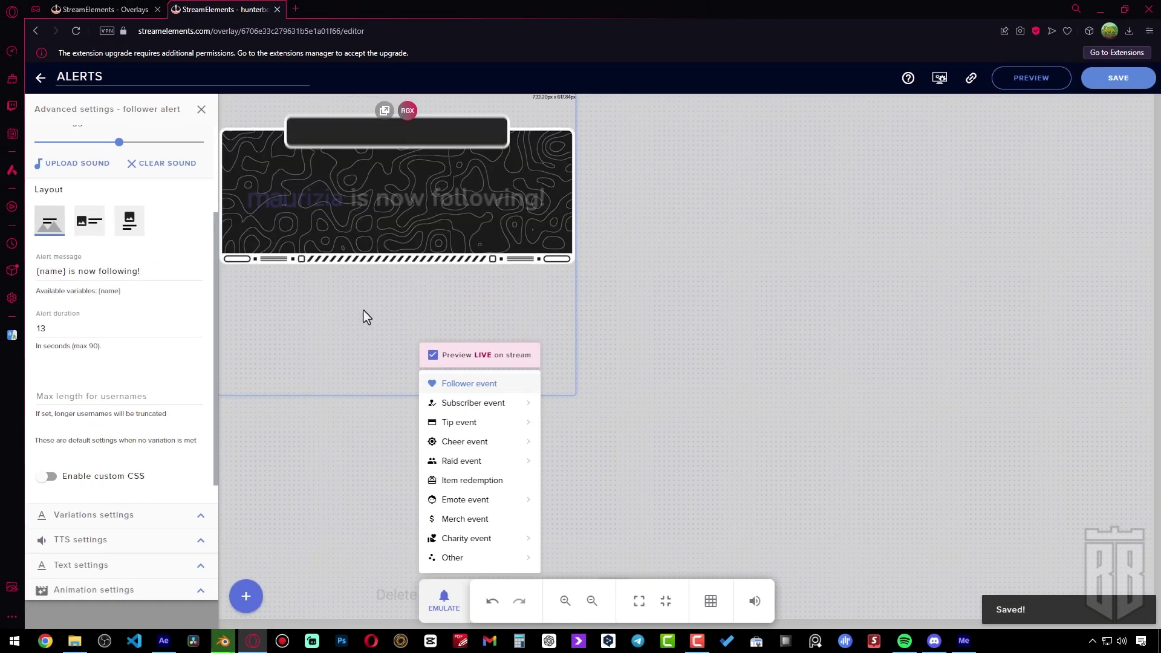
click(970, 81)
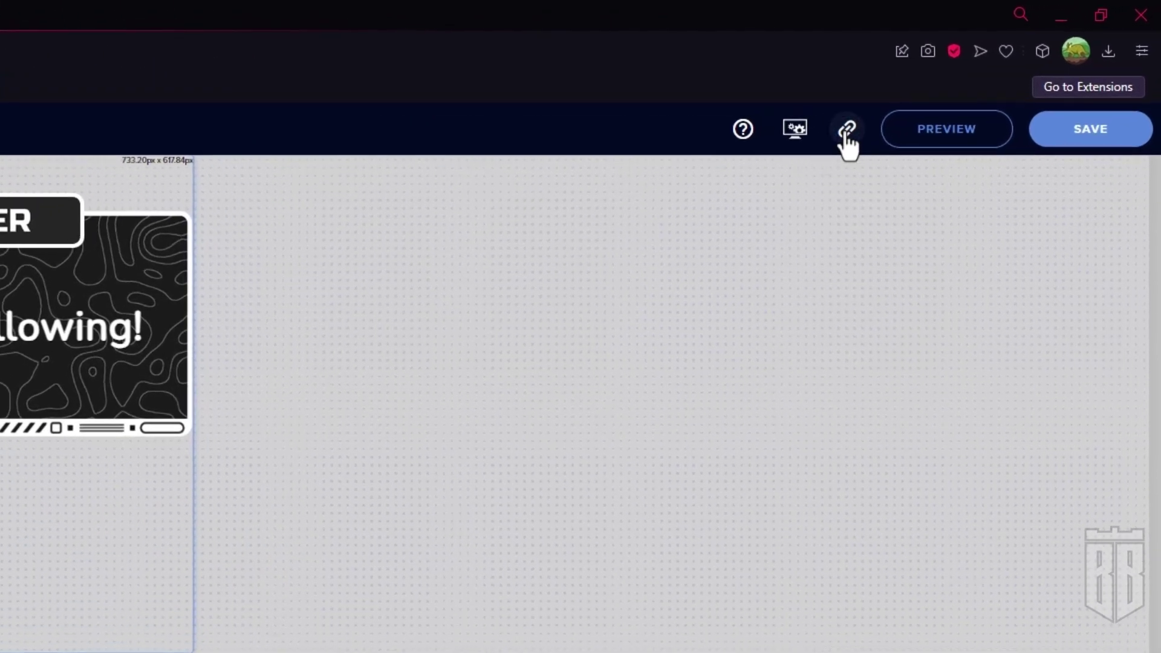
- Copy the overlay URL and delete the existing Text (GDI+) source in OBS
click(847, 138)
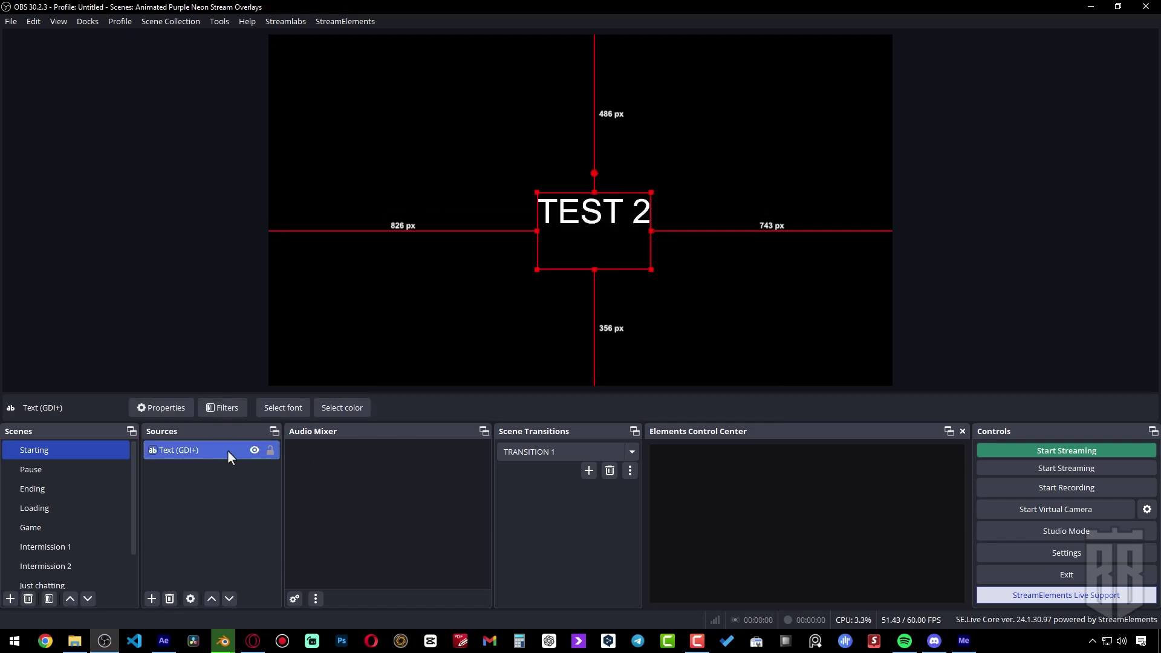
key(Delete)
click(634, 329)
- Add a browser source named ALERTS and paste the overlay URL into it
right_click(212, 460)
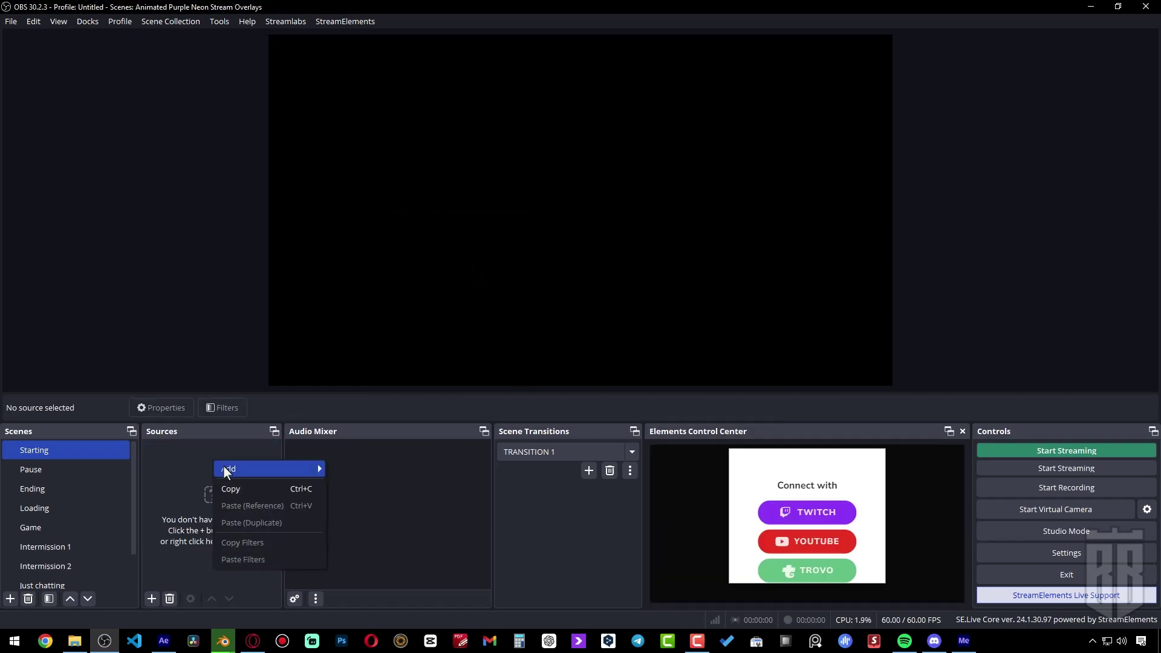
mouse_move(271, 466)
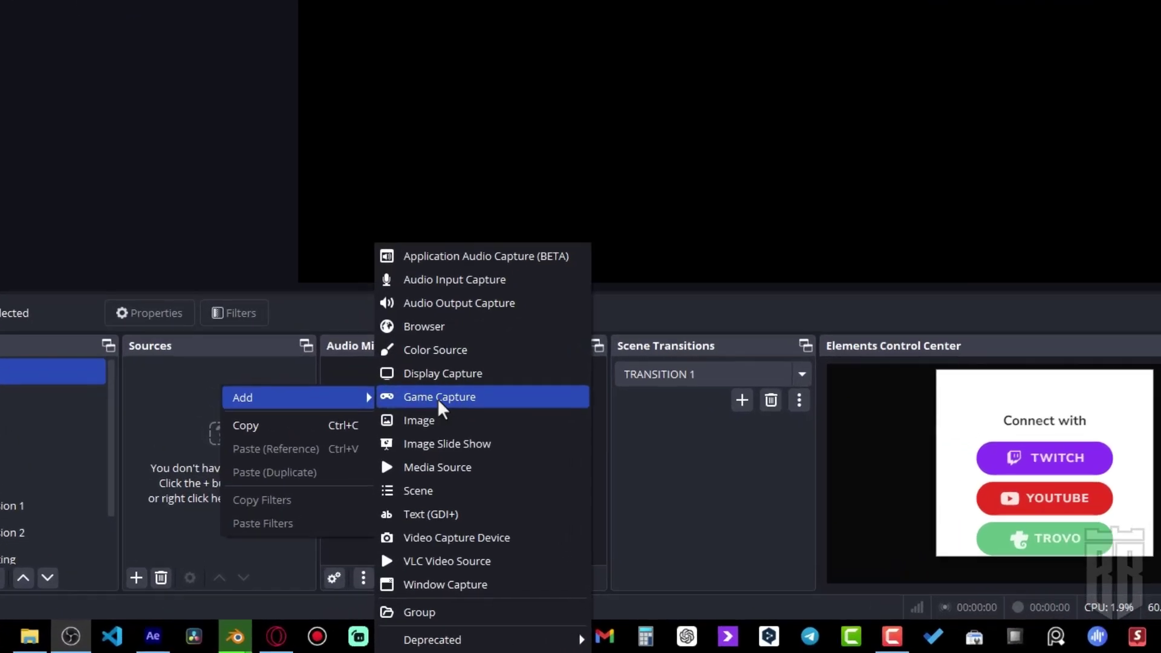
click(450, 330)
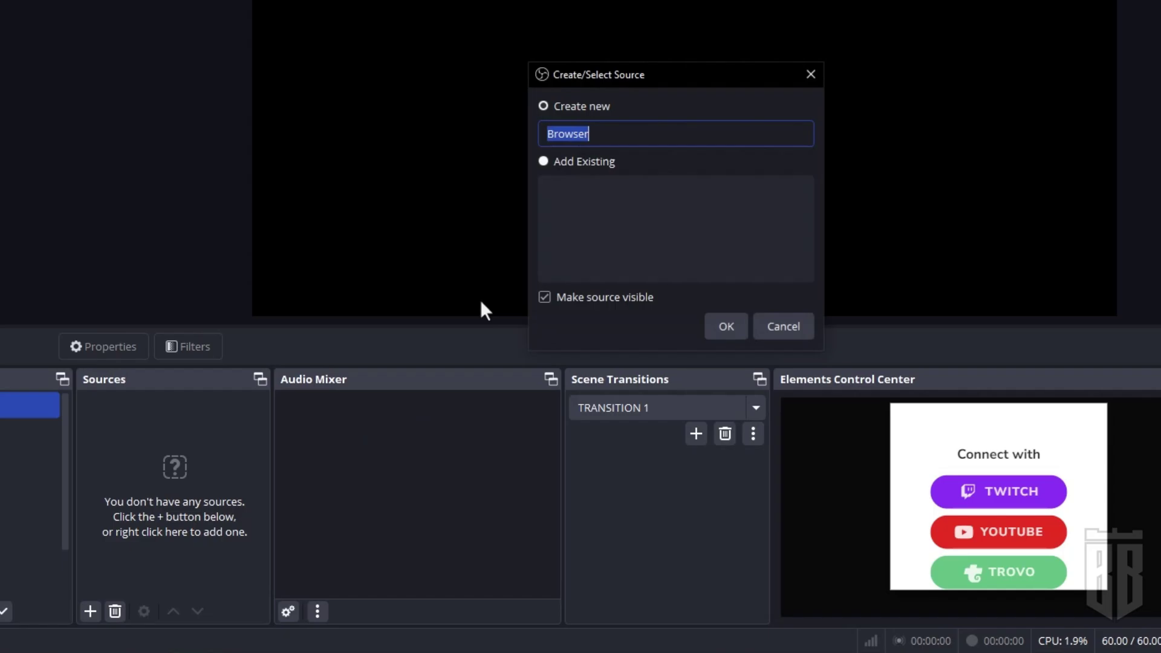
text(ALERTS)
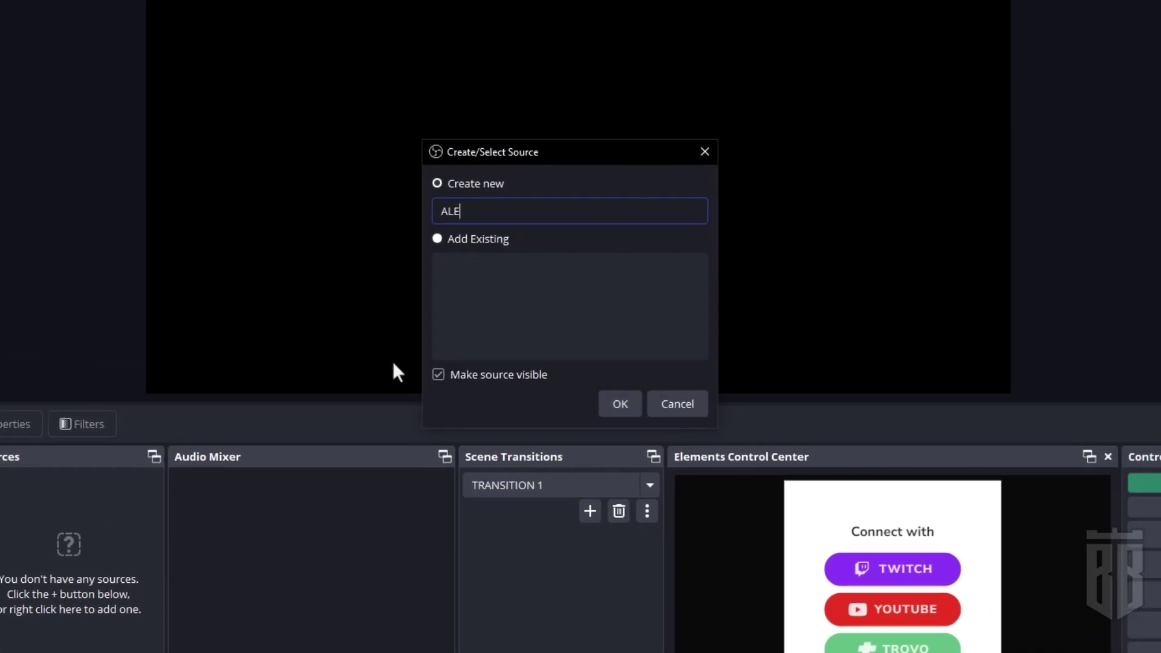
key(Return)
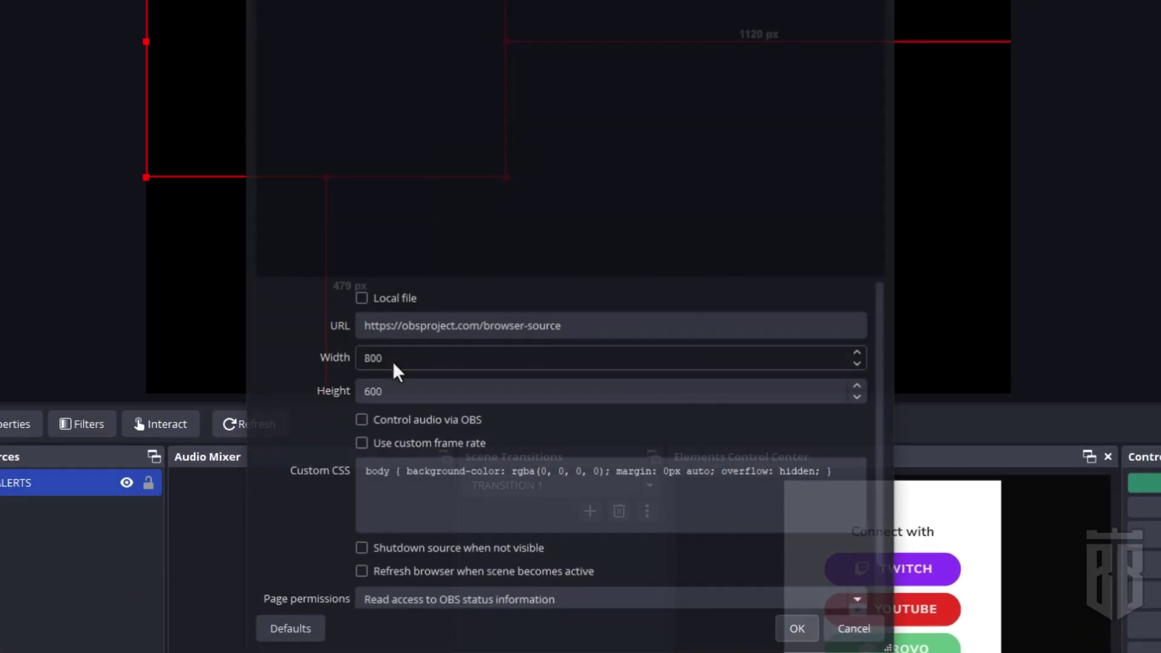
key(ctrl+v)
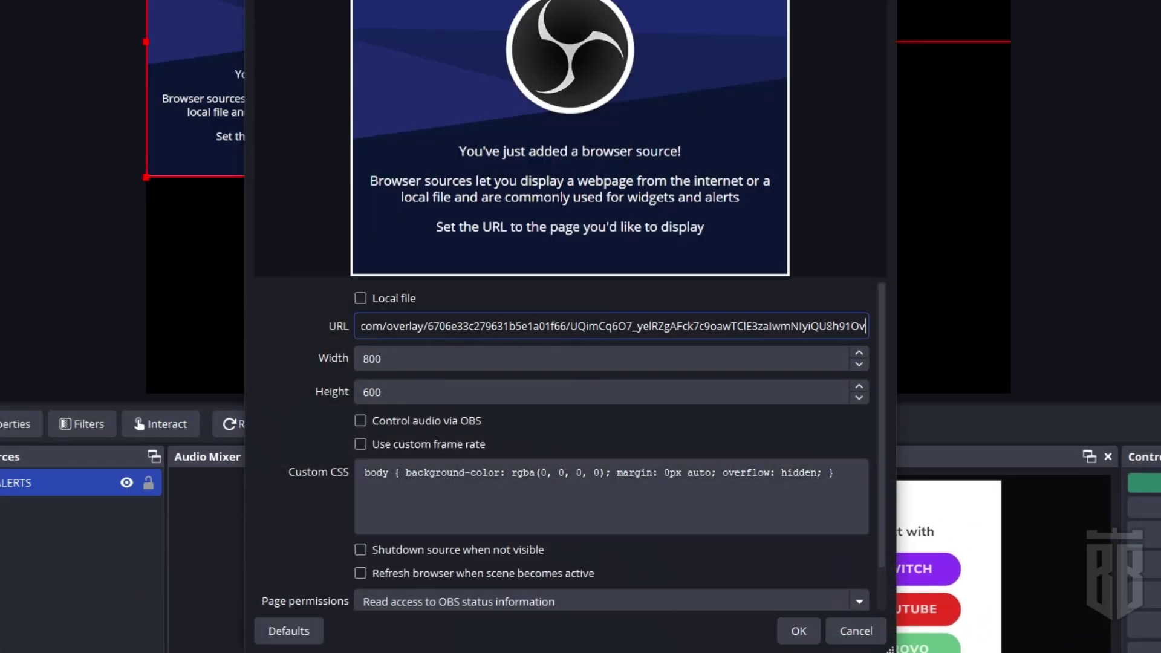
- Set the ALERTS browser source to 1920 × 1080 and close its properties
double_click(404, 358)
text(1)
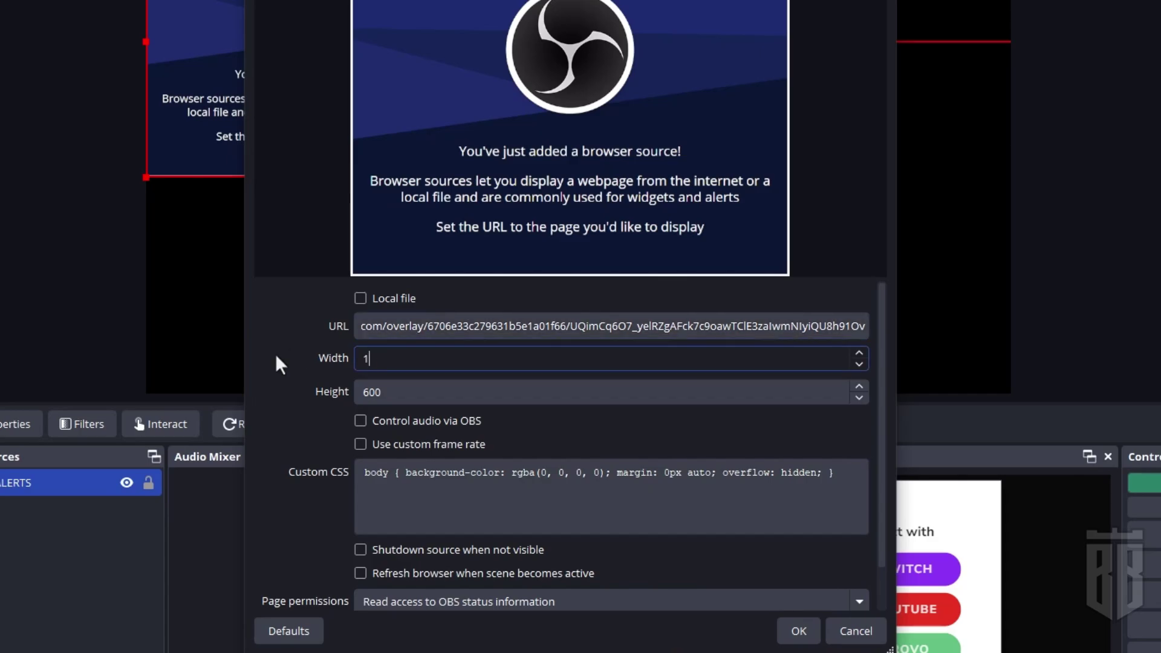
text(920)
key(Tab)
text(1080)
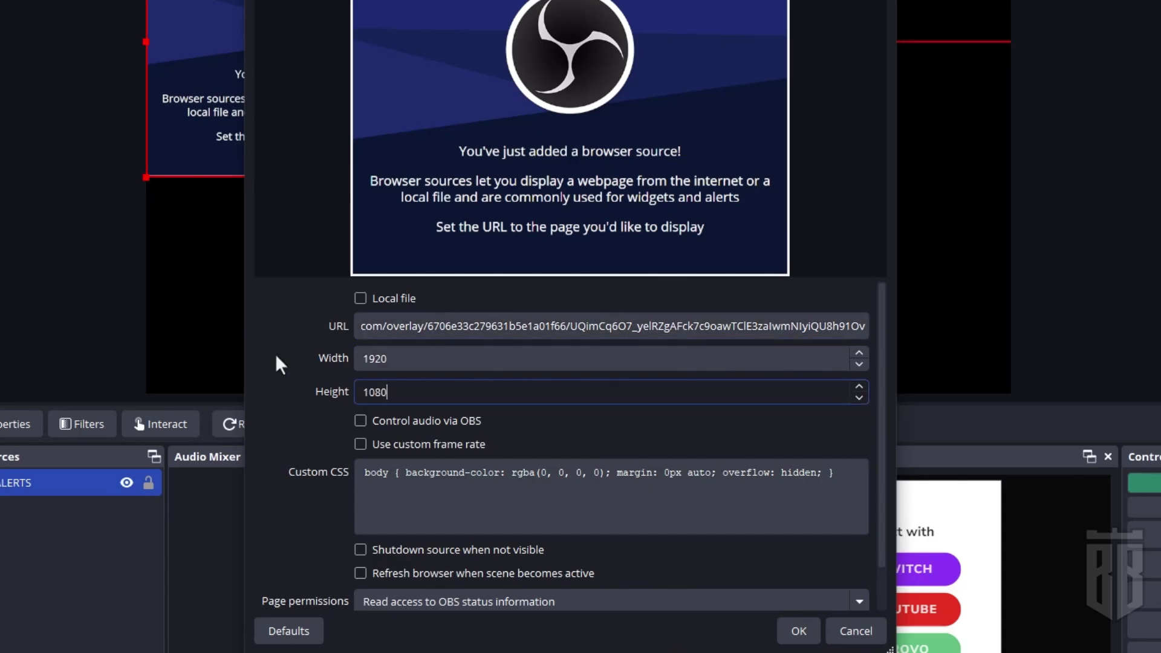
key(Return)
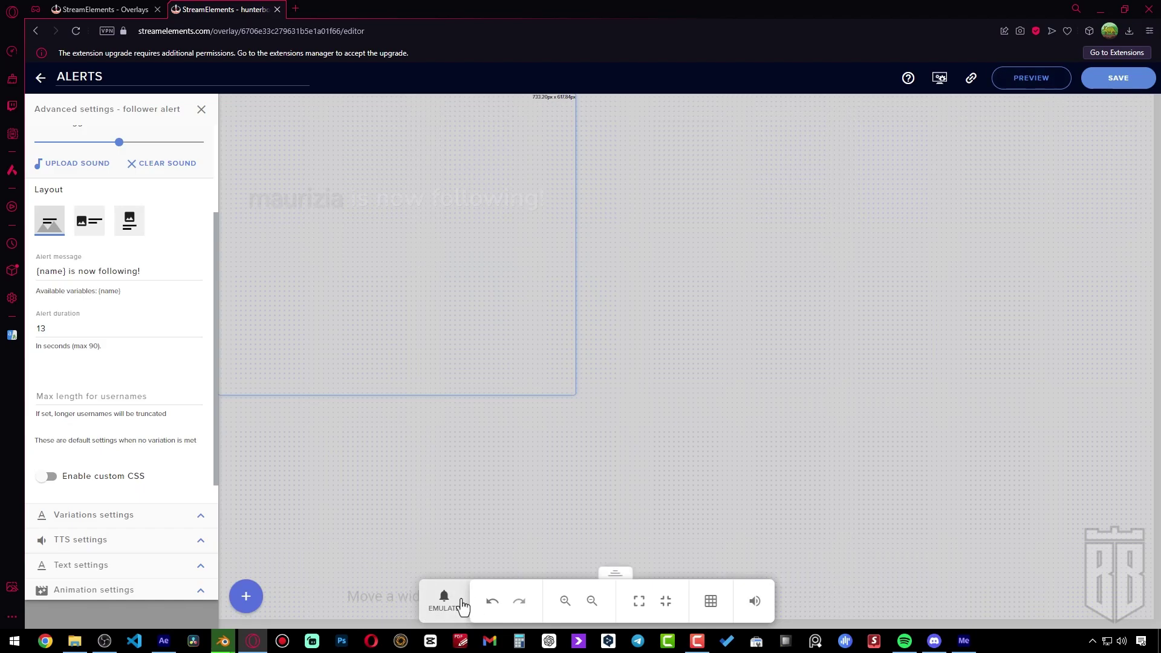
- Trigger a test follower alert, then shrink the ALERTS source and centre it on the OBS canvas
click(461, 604)
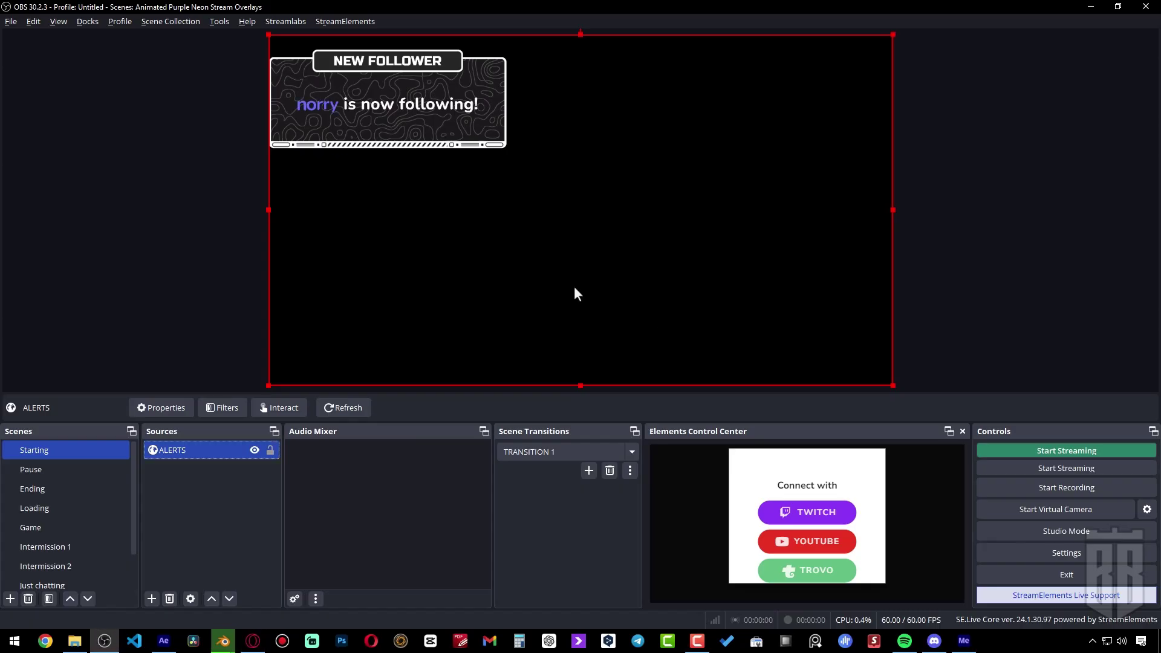
mouse_move(387, 107)
mouse_down()
mouse_move(480, 148)
mouse_move(393, 118)
mouse_up()
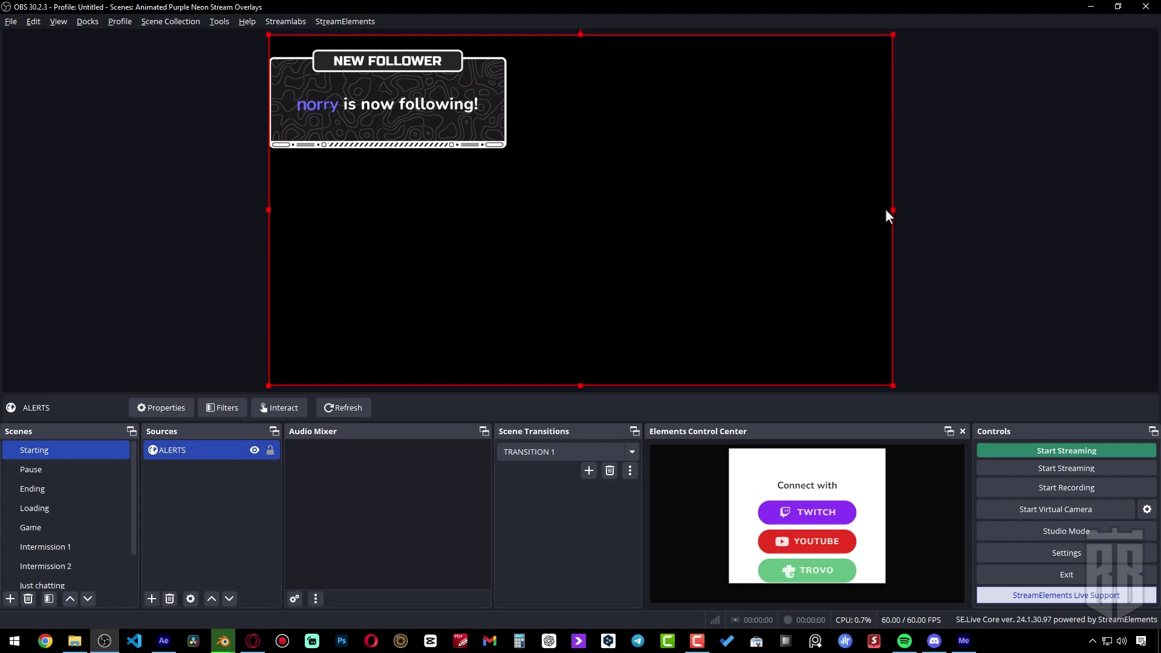
drag(891, 210, 513, 208)
drag(392, 385, 396, 152)
drag(388, 106, 682, 197)
- Copy the ALERTS overlay's URL from its card's options menu on My Overlays
click(956, 221)
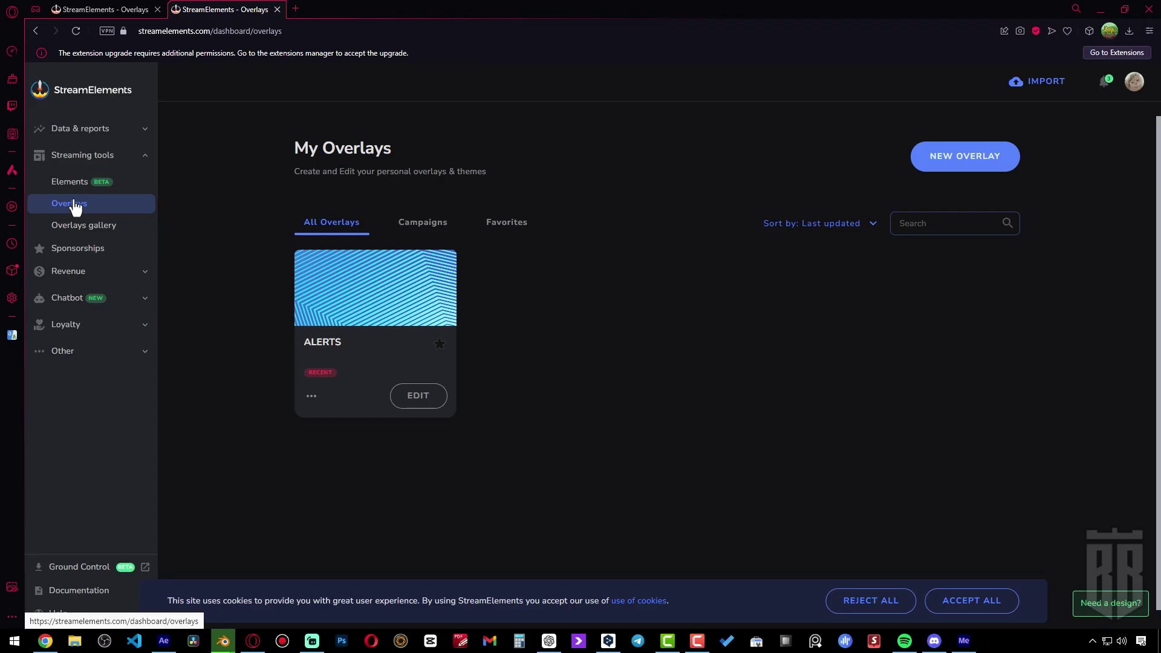
click(311, 398)
click(330, 420)
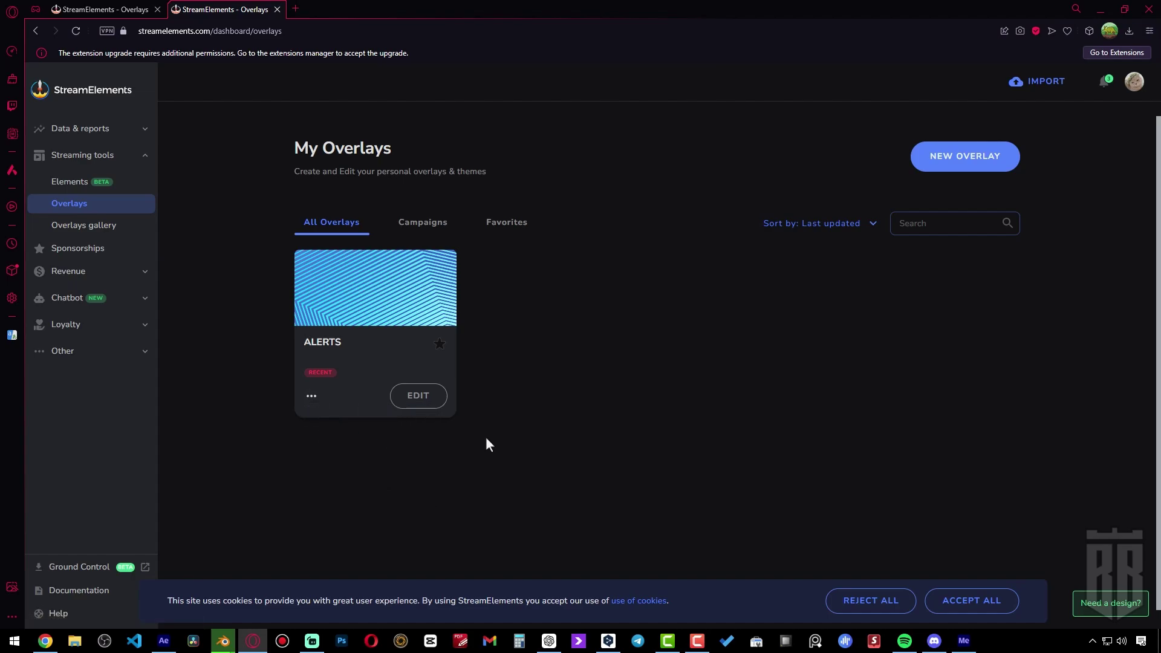
- In Streamlabs Desktop, add a Browser Source named 'ALERTS STREAMLABS EVENT'
click(312, 641)
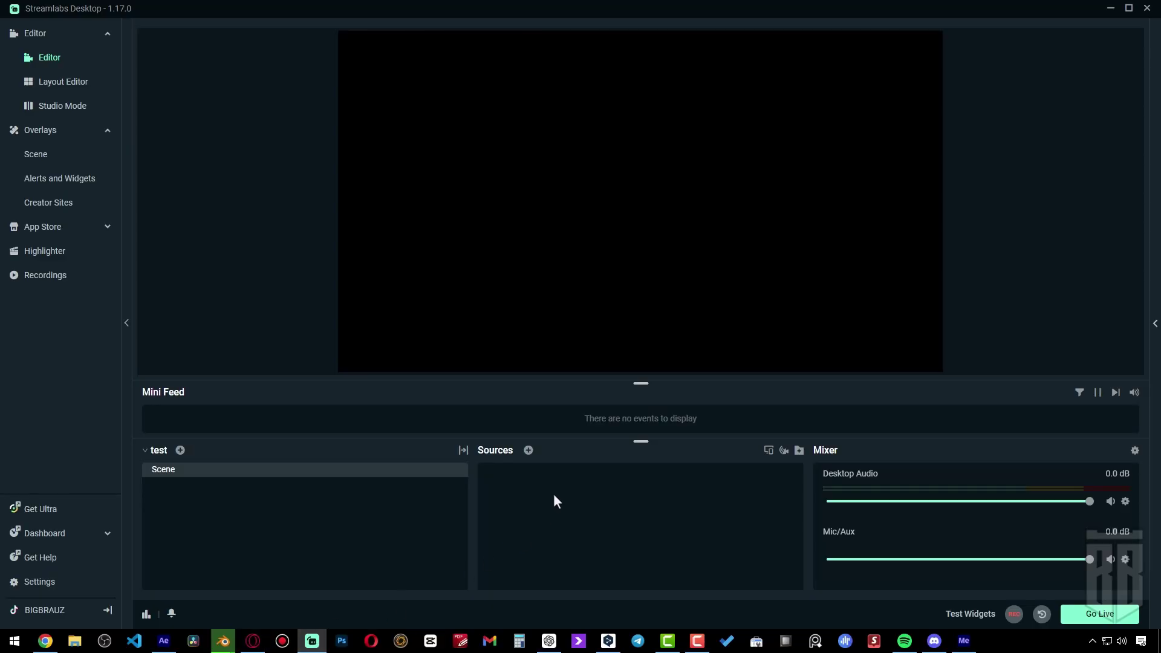
click(529, 450)
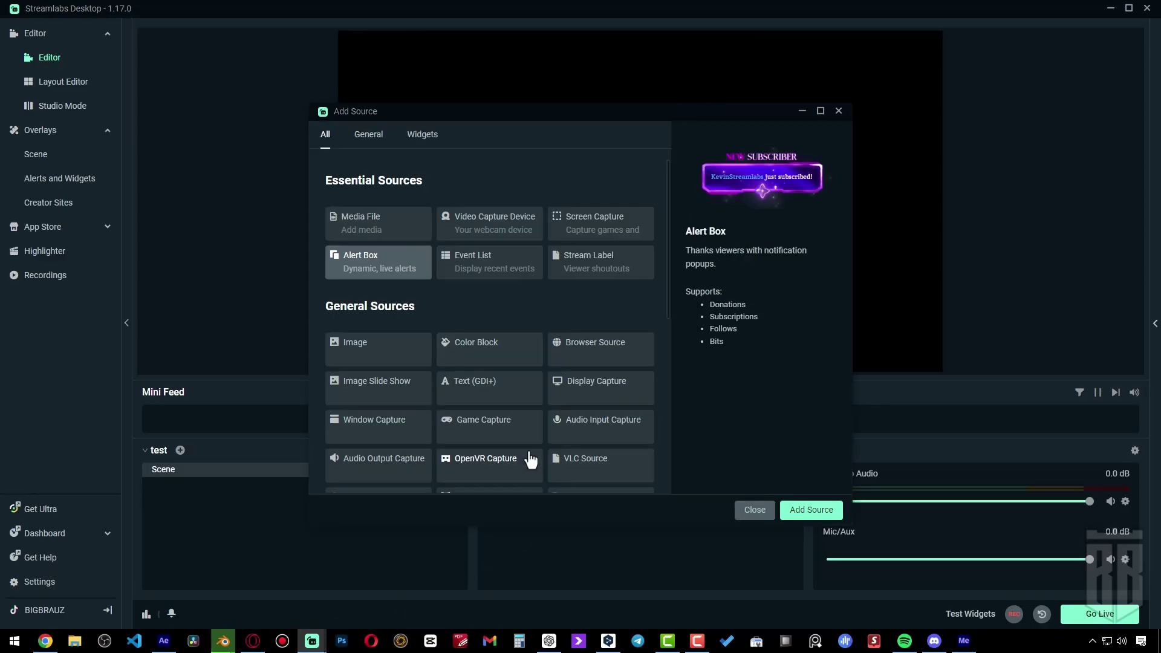
click(564, 356)
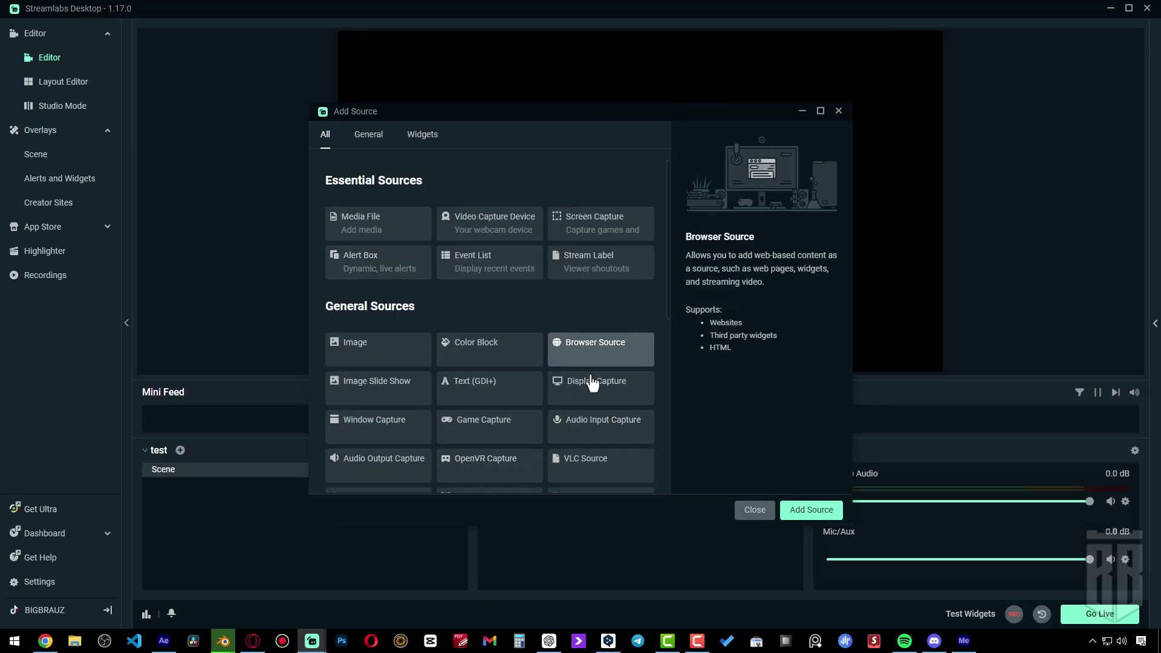
click(800, 516)
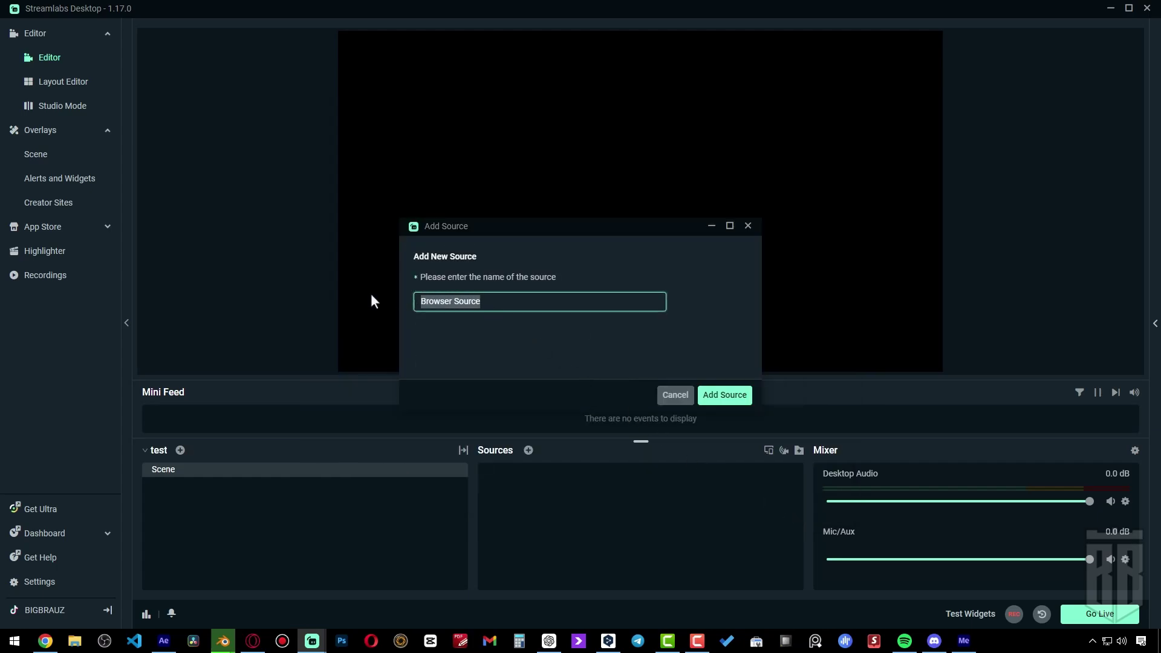
text(ALERTS )
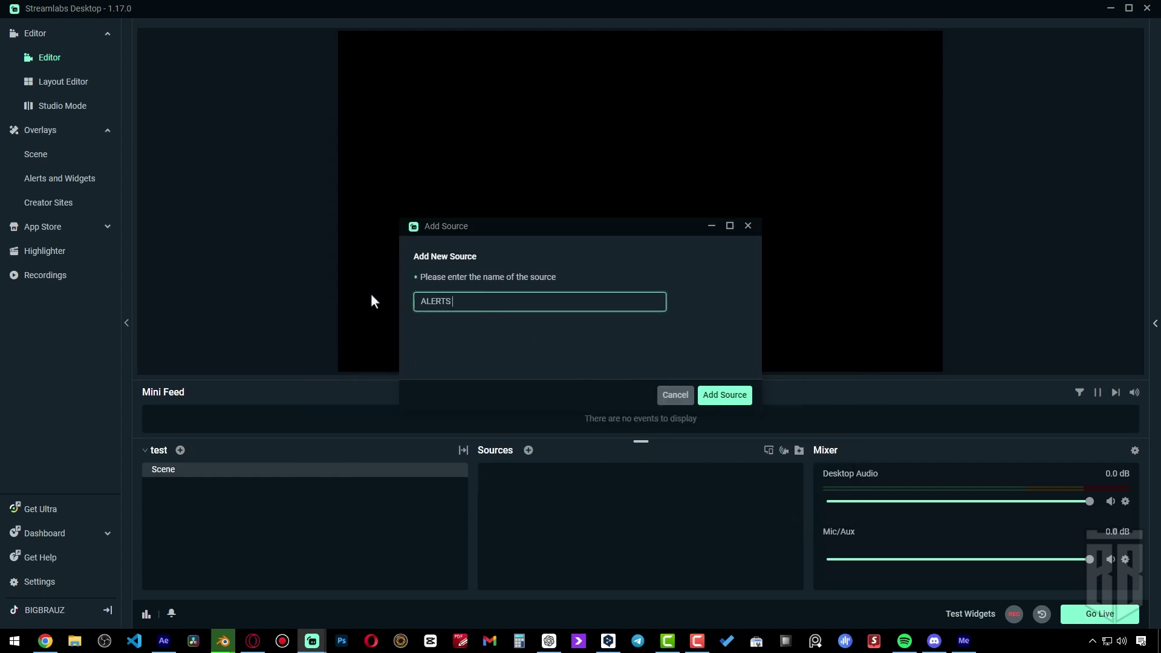
text(STREAMLABS EVENT)
key(Return)
- Paste the StreamElements overlay link as its URL, set it to 1920 by 1080, and close
drag(684, 260, 434, 239)
key(ctrl+v)
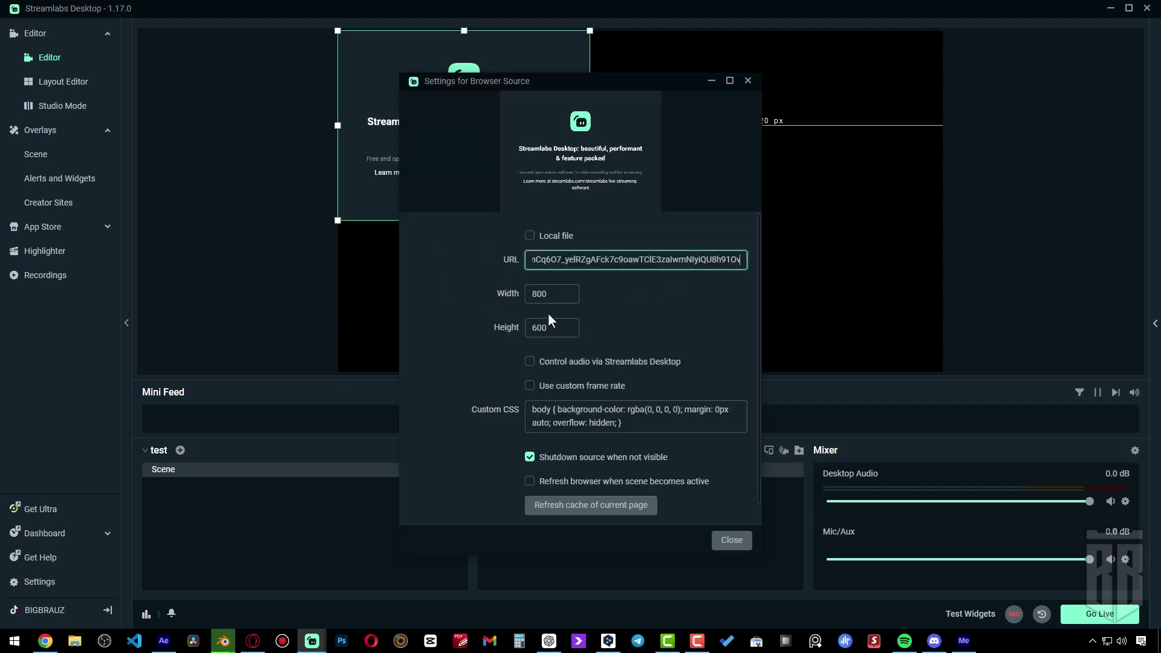
click(523, 294)
key(ctrl+a)
text(1920)
key(Tab)
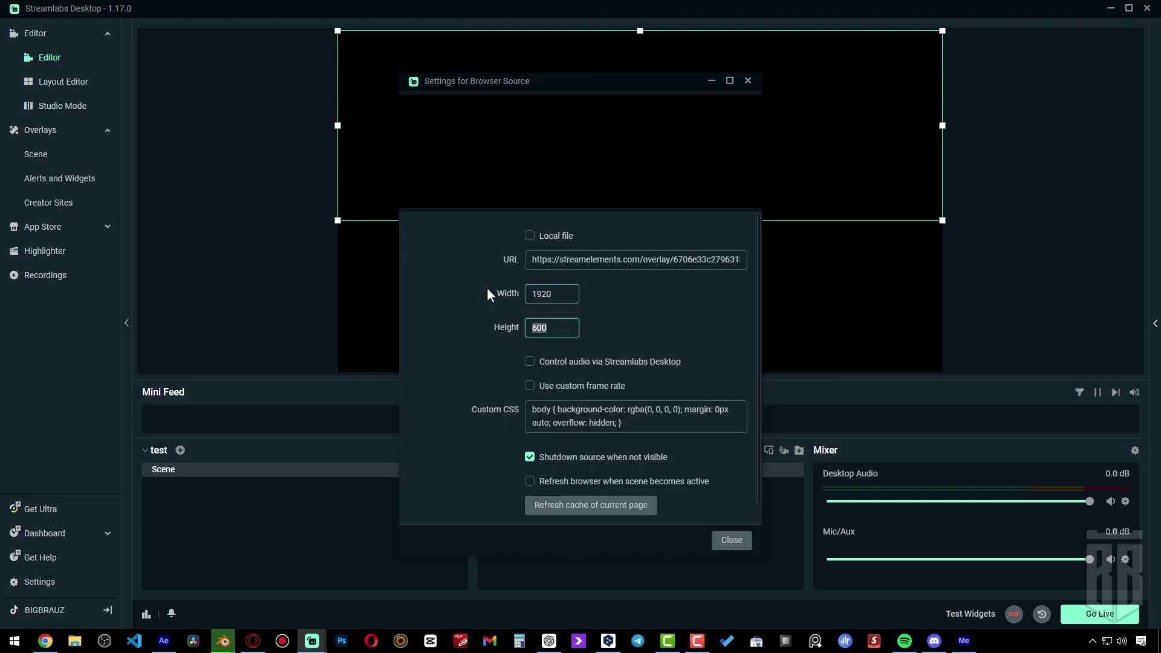
text(1080)
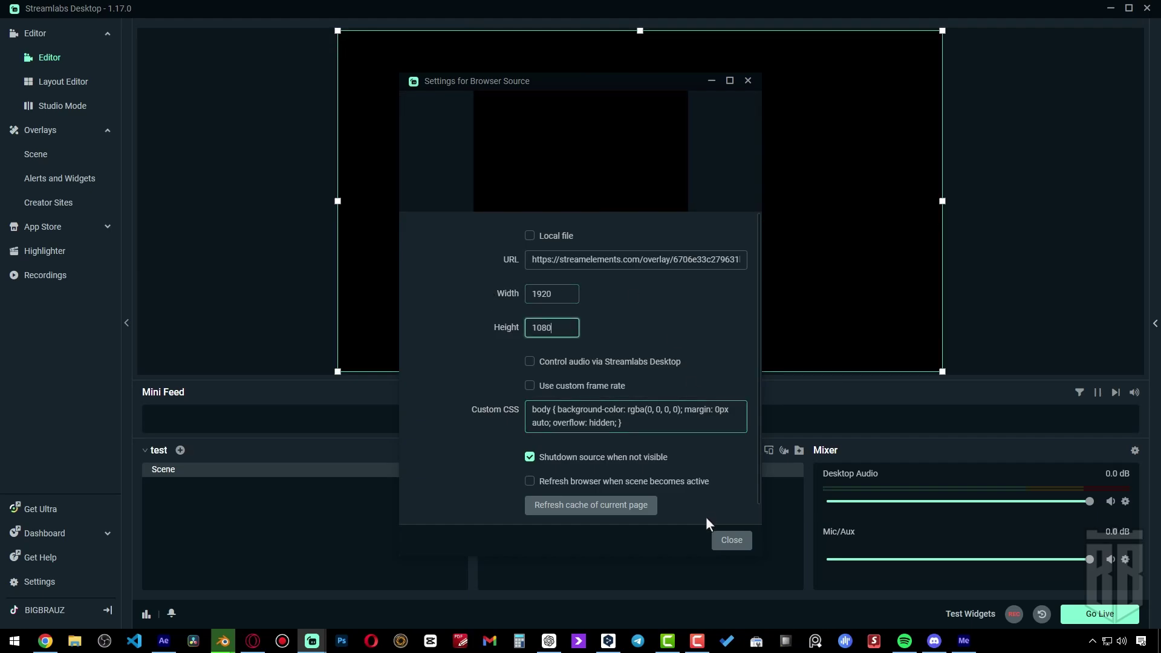
click(717, 544)
key(alt+Tab)
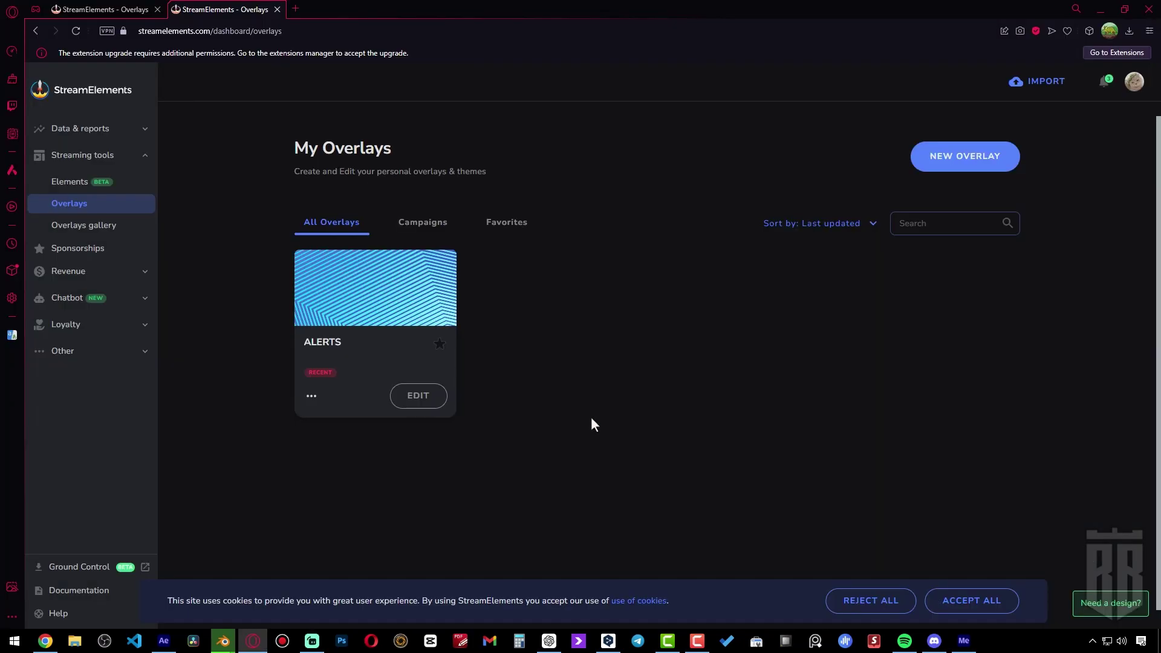
- In the ALERTS overlay editor, emulate a Follower event on AlertBox 1
click(311, 397)
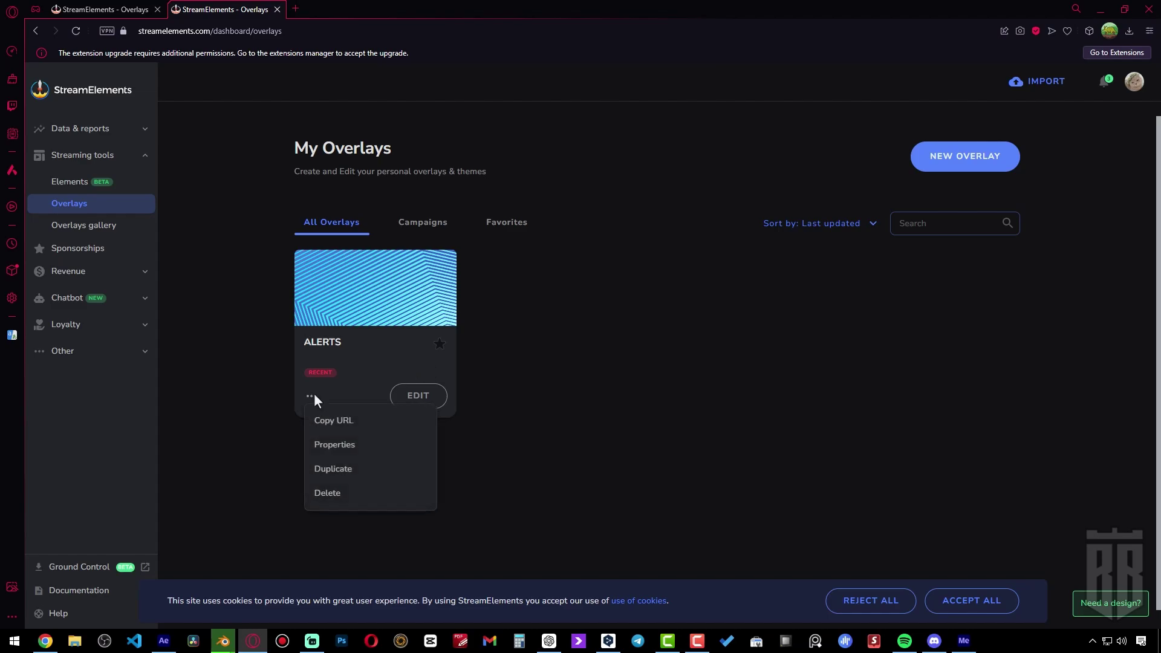
click(267, 402)
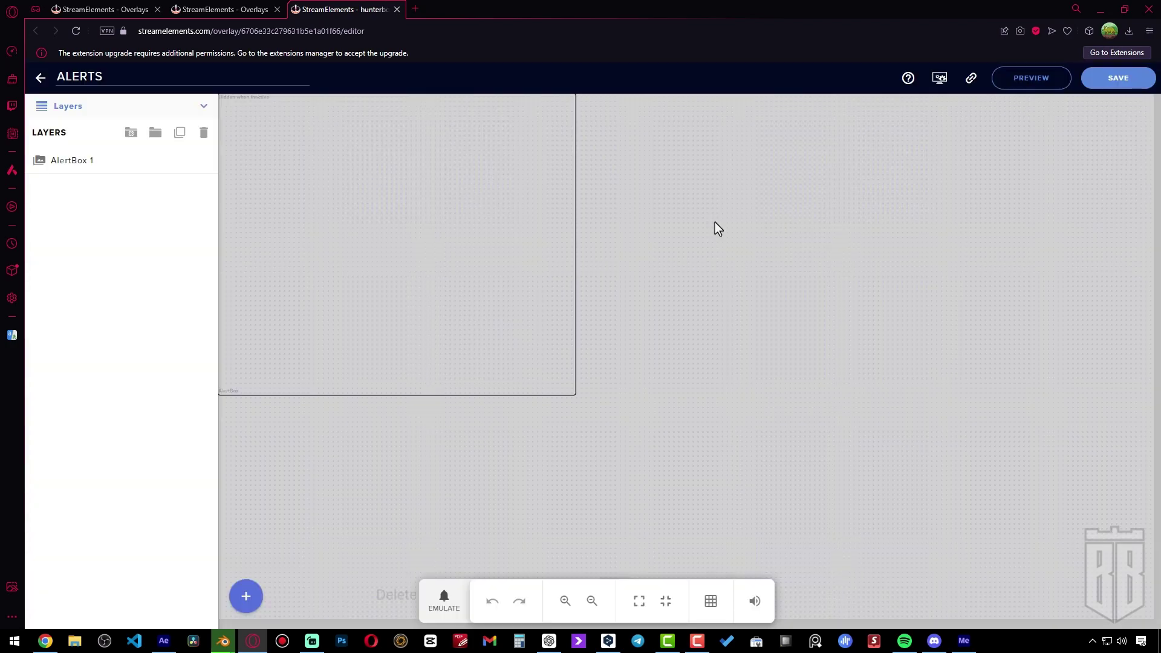
click(93, 162)
click(93, 163)
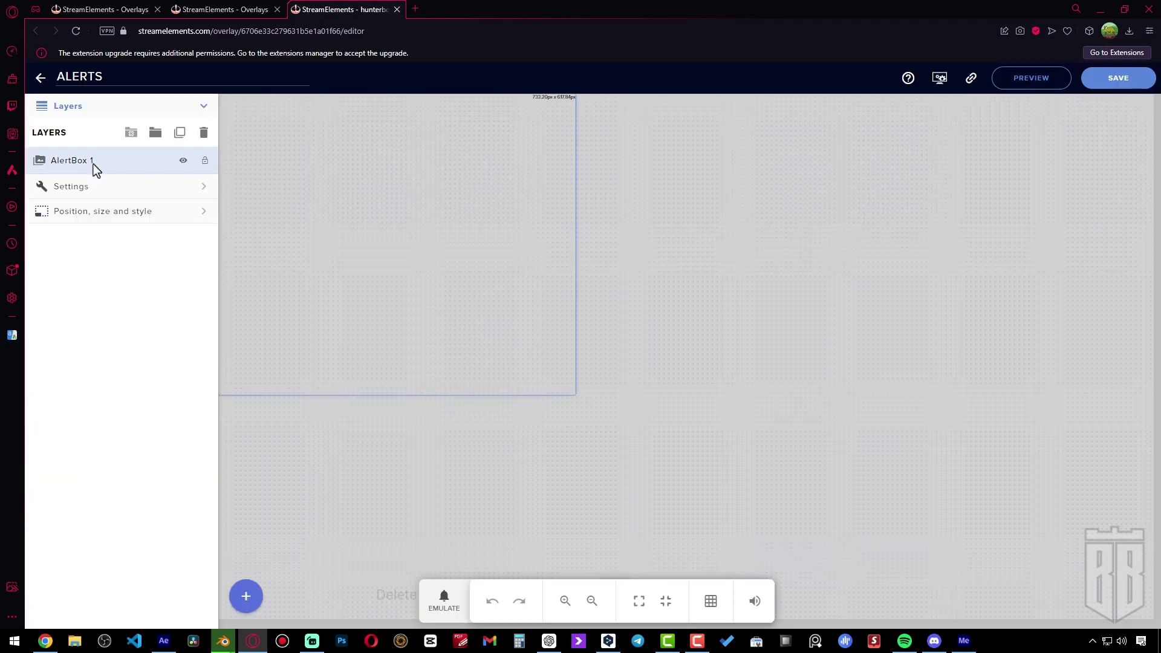
click(447, 599)
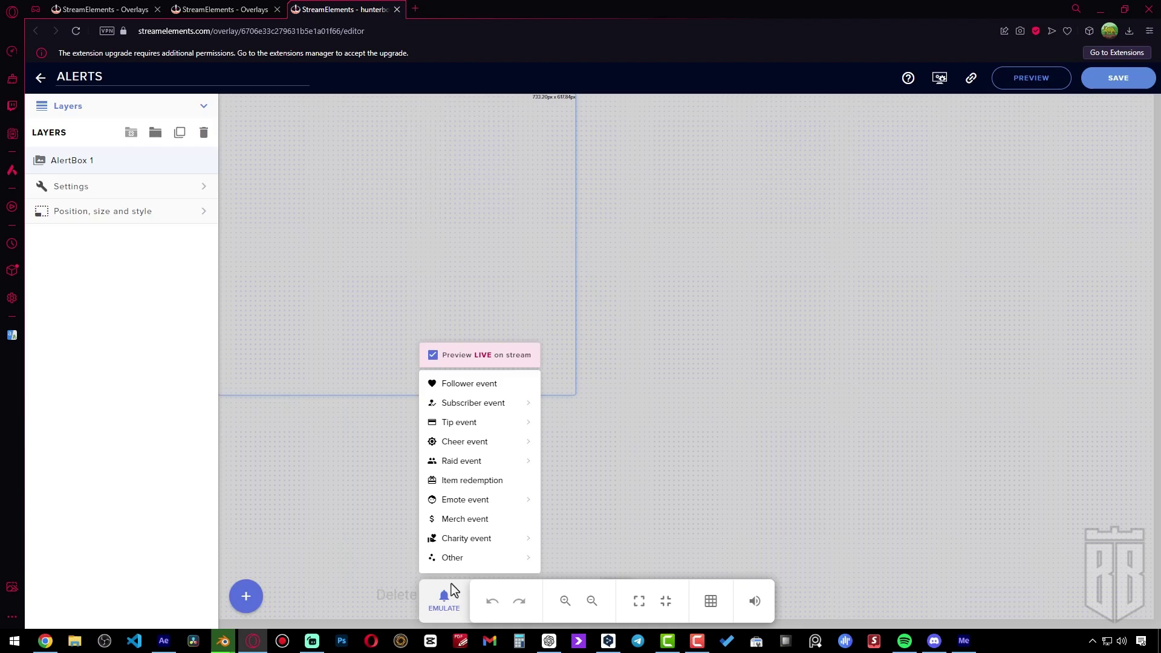
click(471, 387)
- Watch the NEW FOLLOWER alert play in the Streamlabs preview and nudge the source's position
key(alt+Tab)
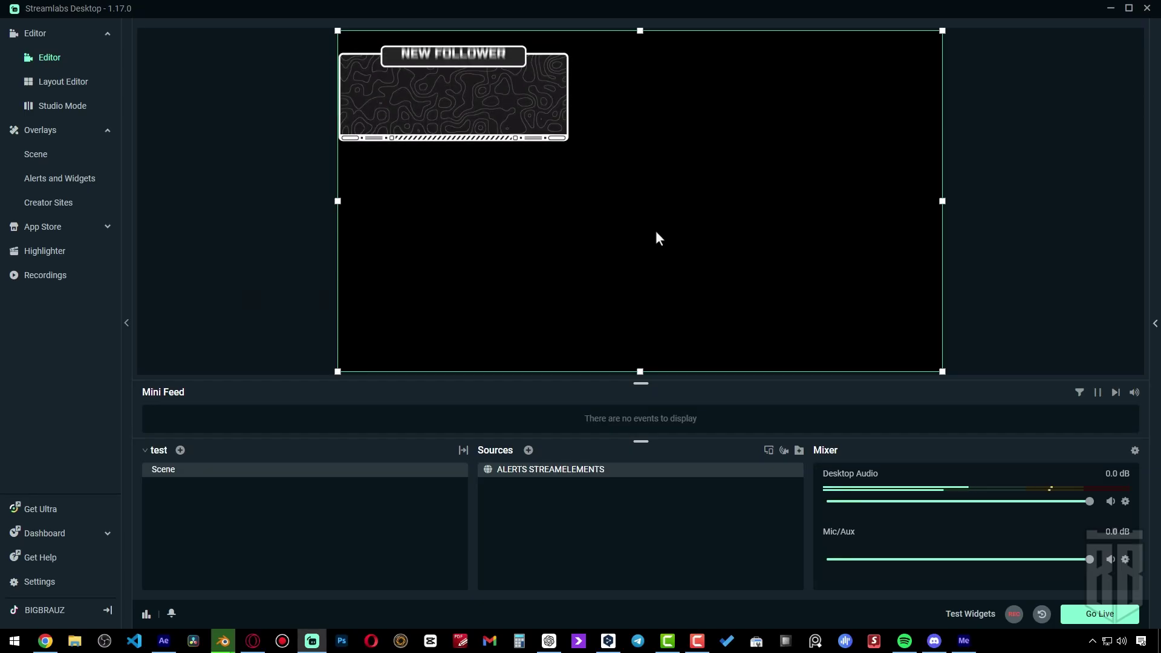
mouse_move(471, 104)
mouse_down()
mouse_move(525, 117)
mouse_move(469, 107)
mouse_up()
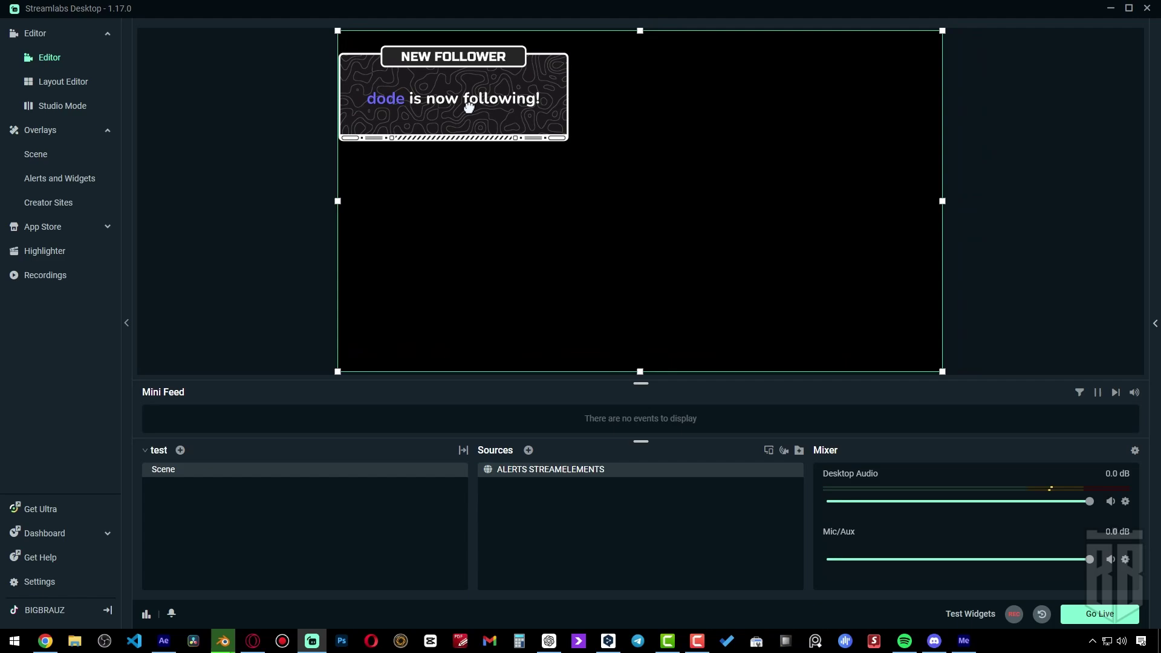